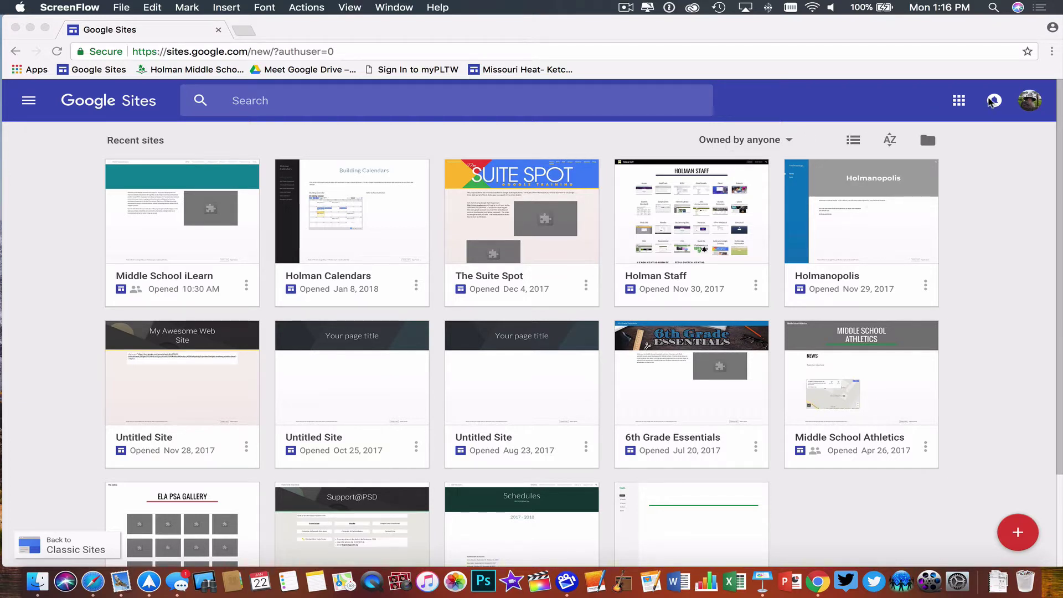
pyautogui.click(959, 102)
pyautogui.click(959, 102)
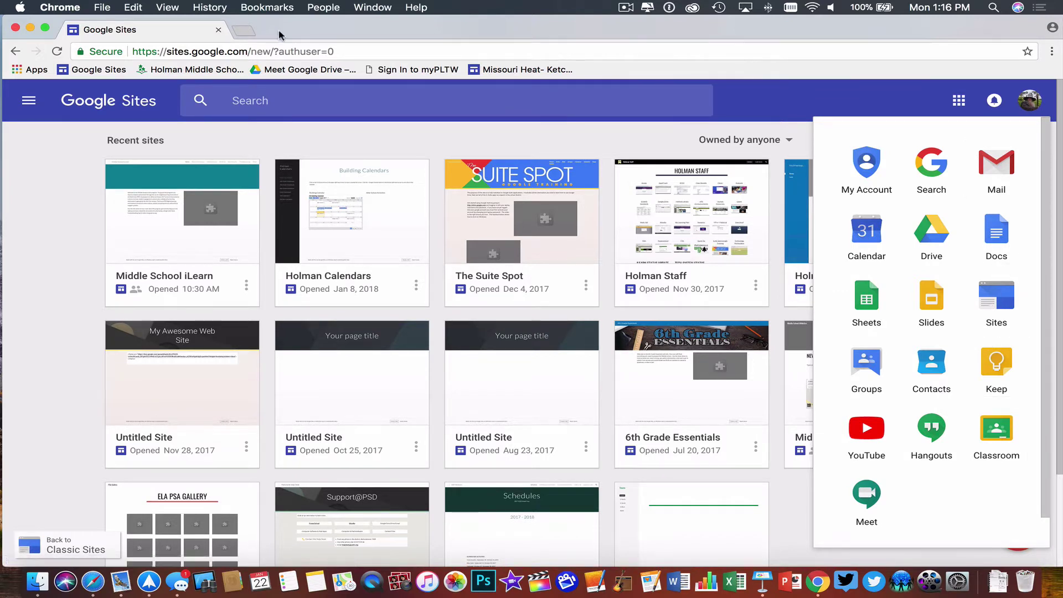
pyautogui.click(312, 48)
pyautogui.click(186, 50)
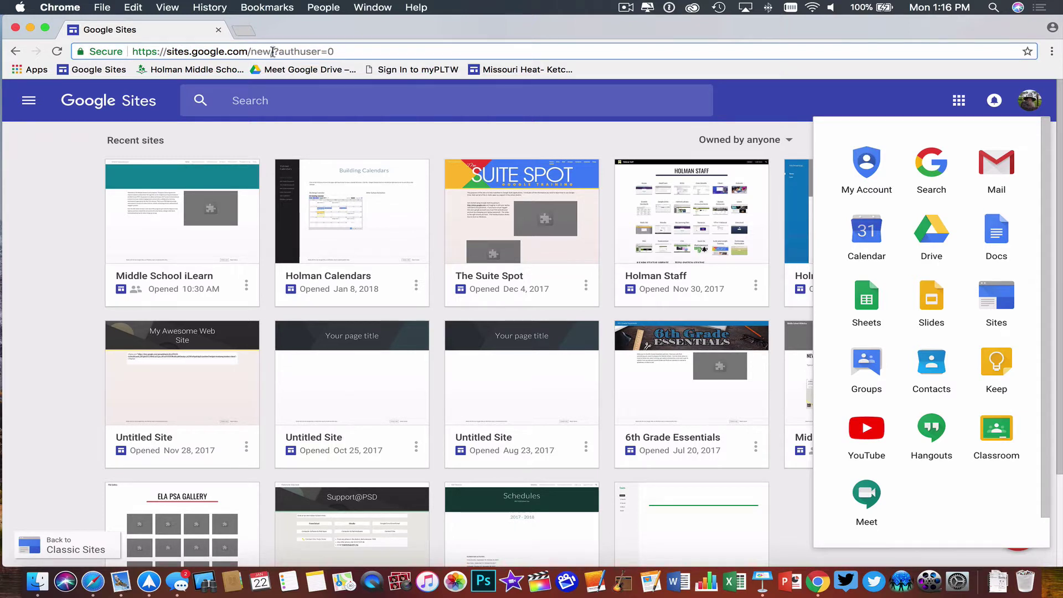
pyautogui.moveTo(272, 51); pyautogui.dragTo(431, 50)
pyautogui.press('BackSpace')
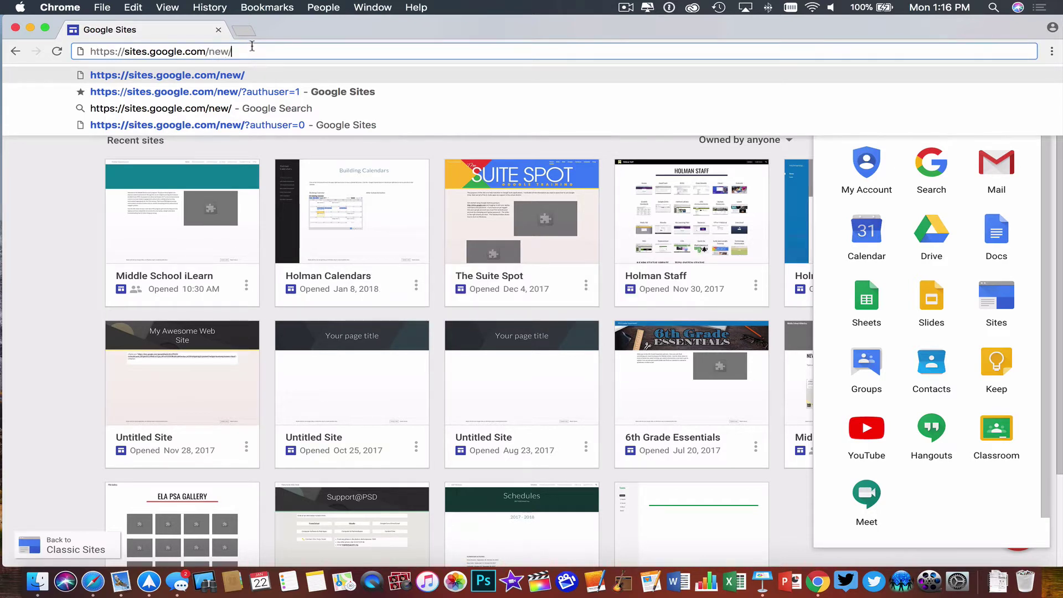
pyautogui.click(62, 221)
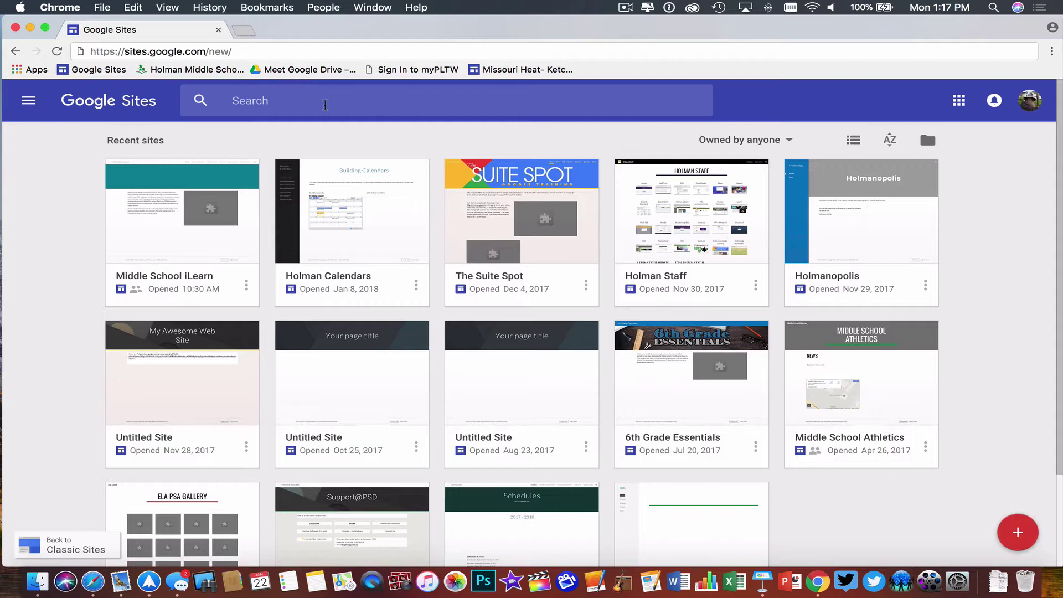
# Step: Create a new blank site and set its page title to "My Great Site"
pyautogui.click(1017, 533)
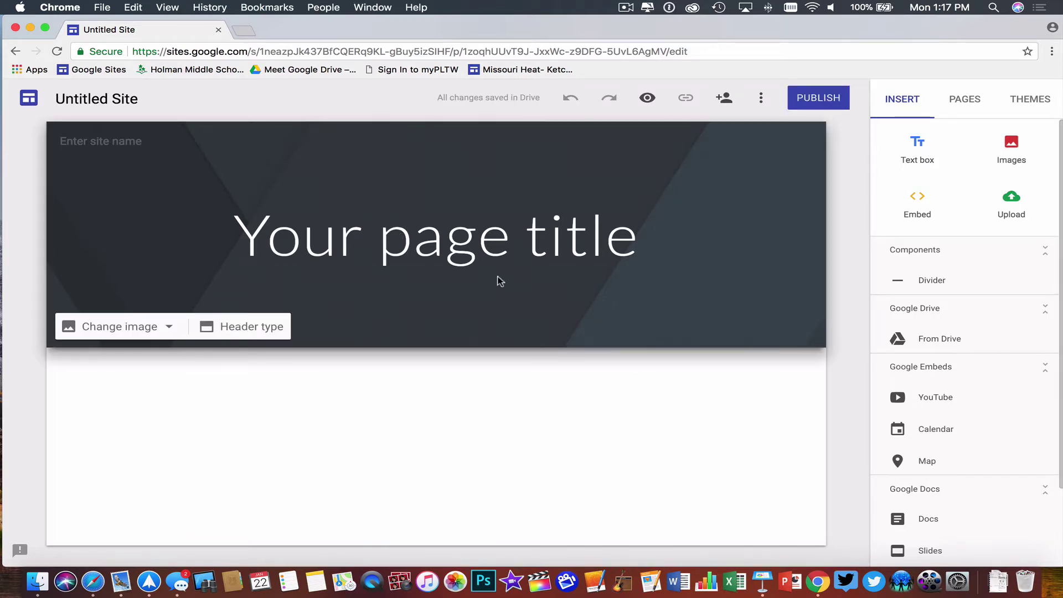
pyautogui.click(434, 242)
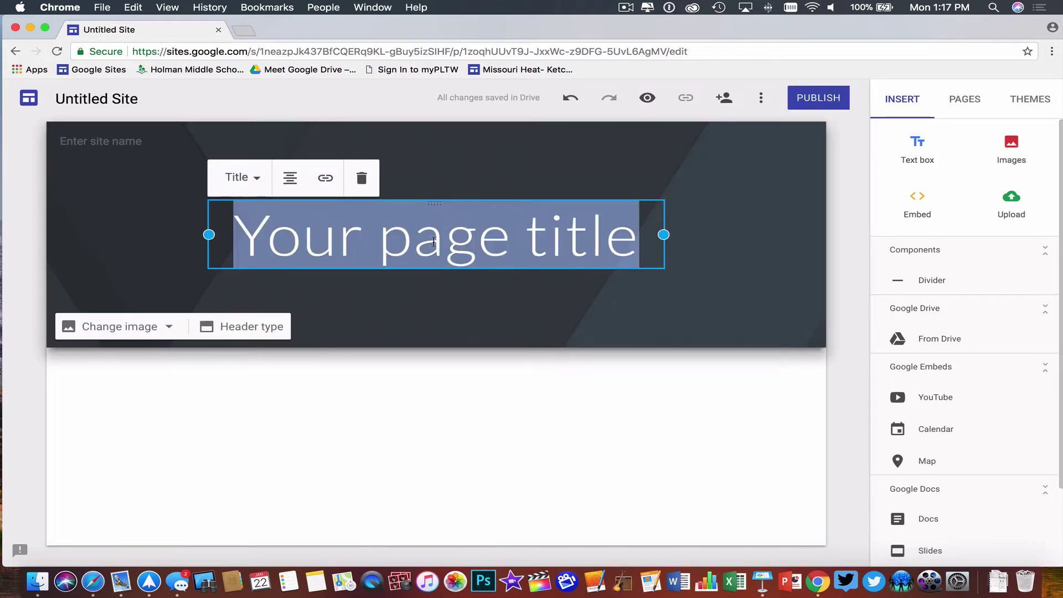
pyautogui.write('My Great')
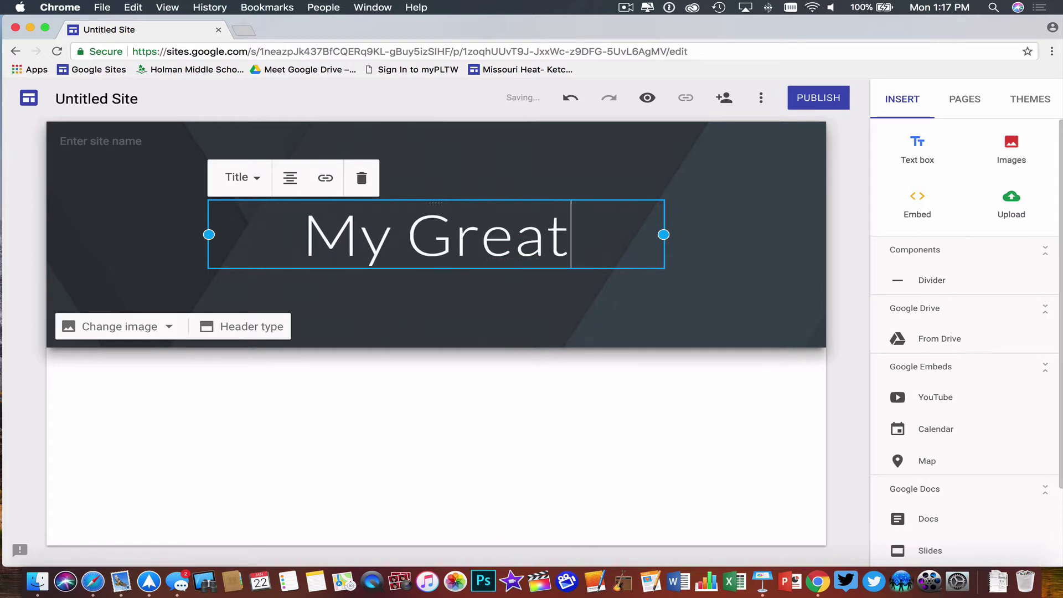
pyautogui.write(' Site')
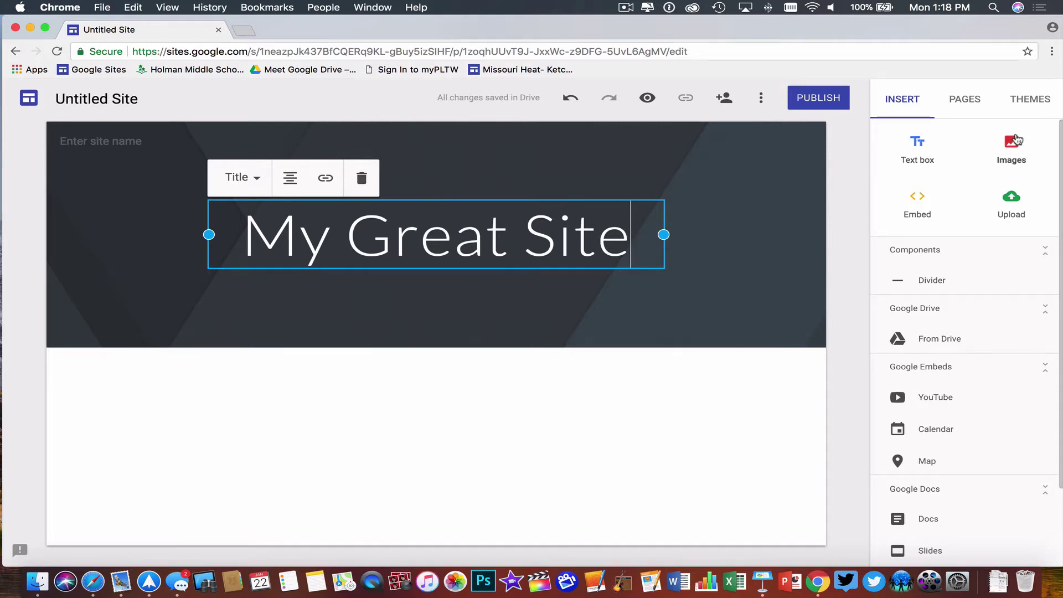
# Step: Add a text box below the header reading "This is where I can add my text", followed by a line break
pyautogui.click(917, 200)
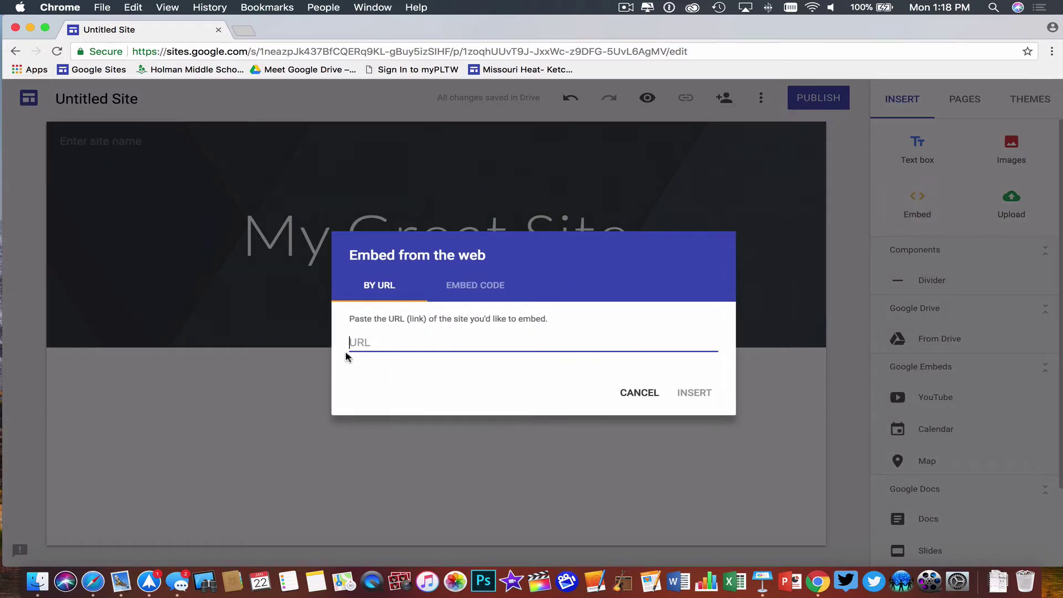
pyautogui.click(638, 392)
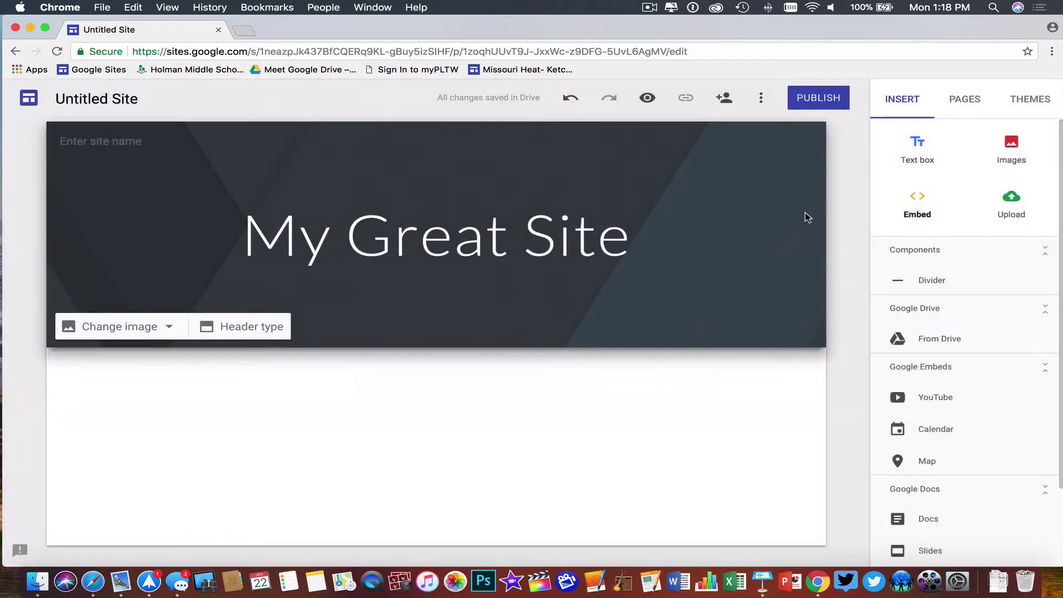
pyautogui.click(917, 148)
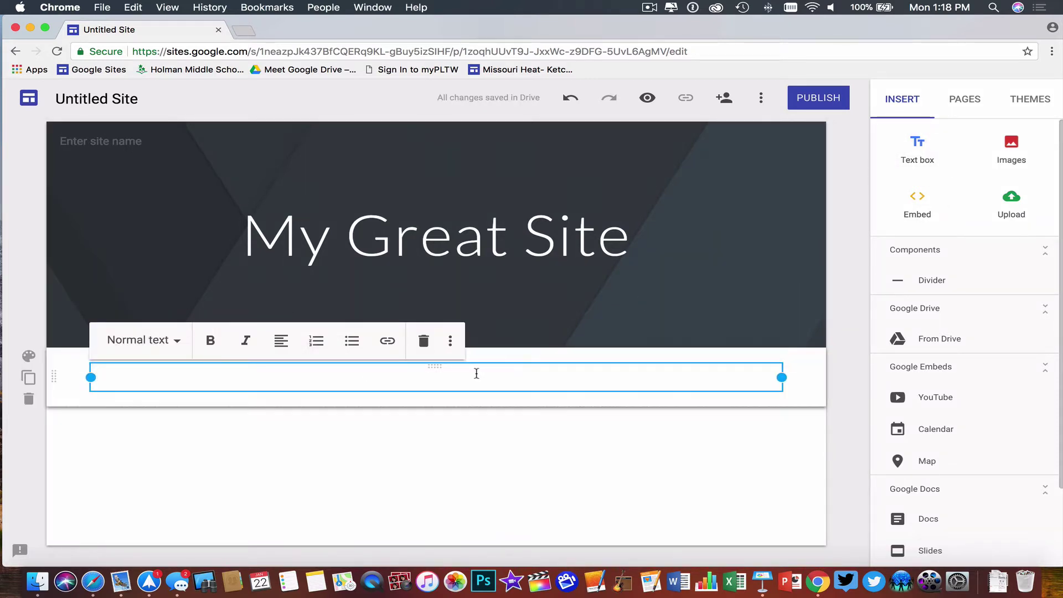
pyautogui.write('This is ')
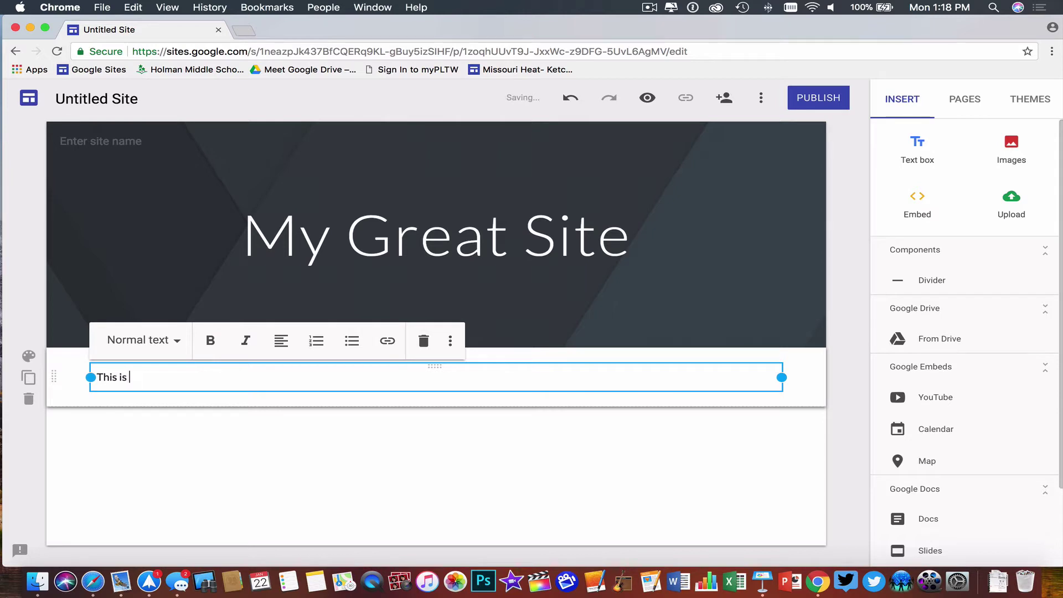
pyautogui.write('where I can add my text')
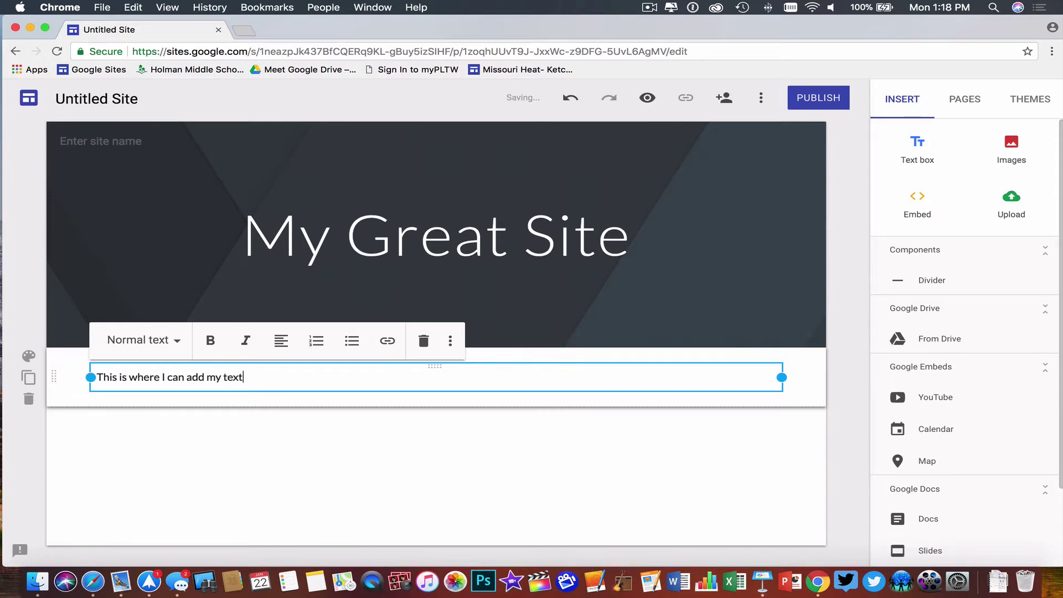
pyautogui.press('Return')
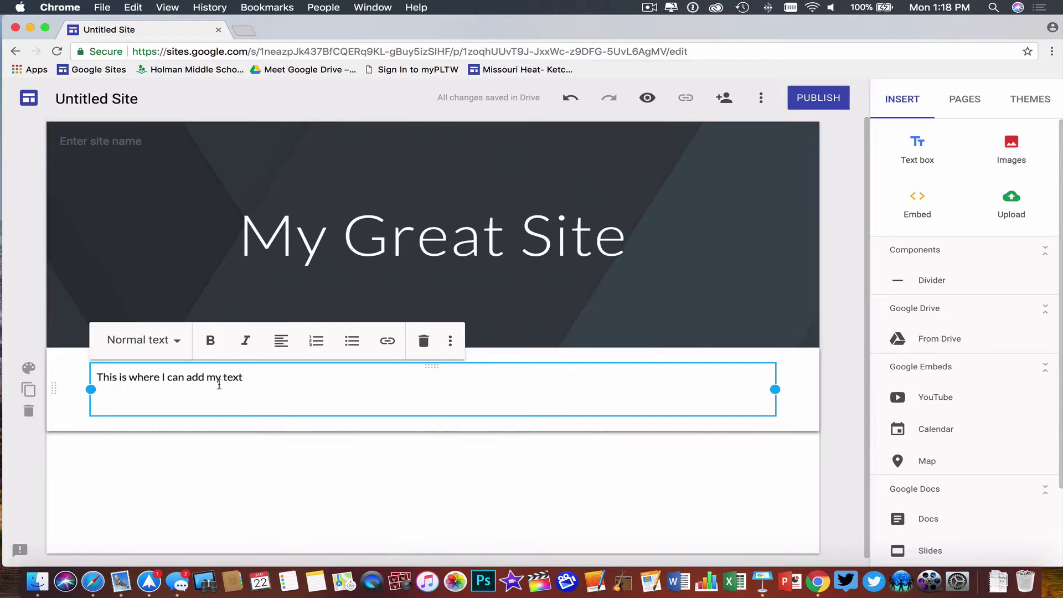
pyautogui.click(175, 344)
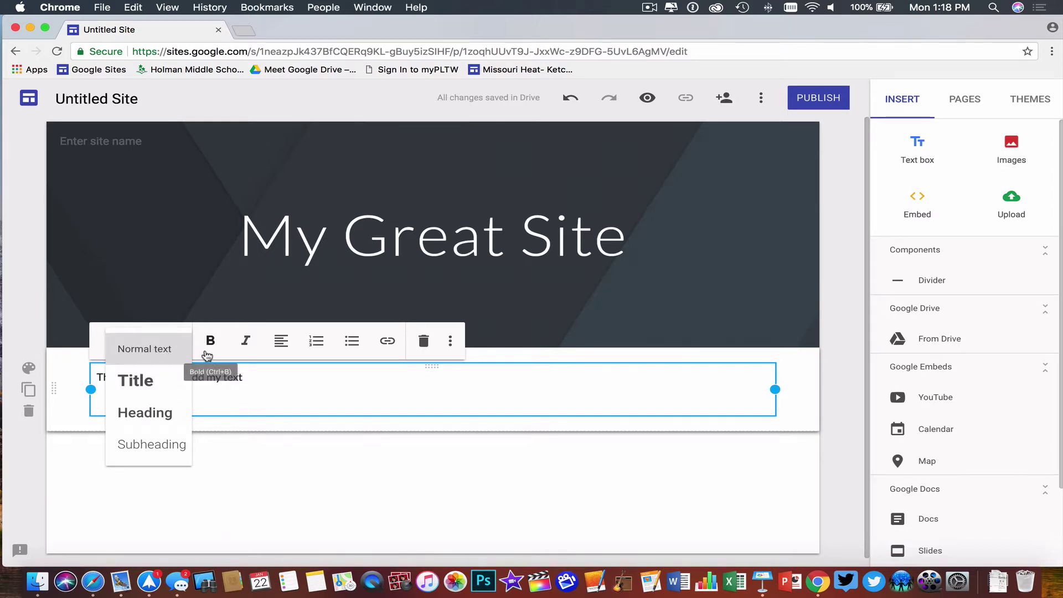
pyautogui.click(281, 375)
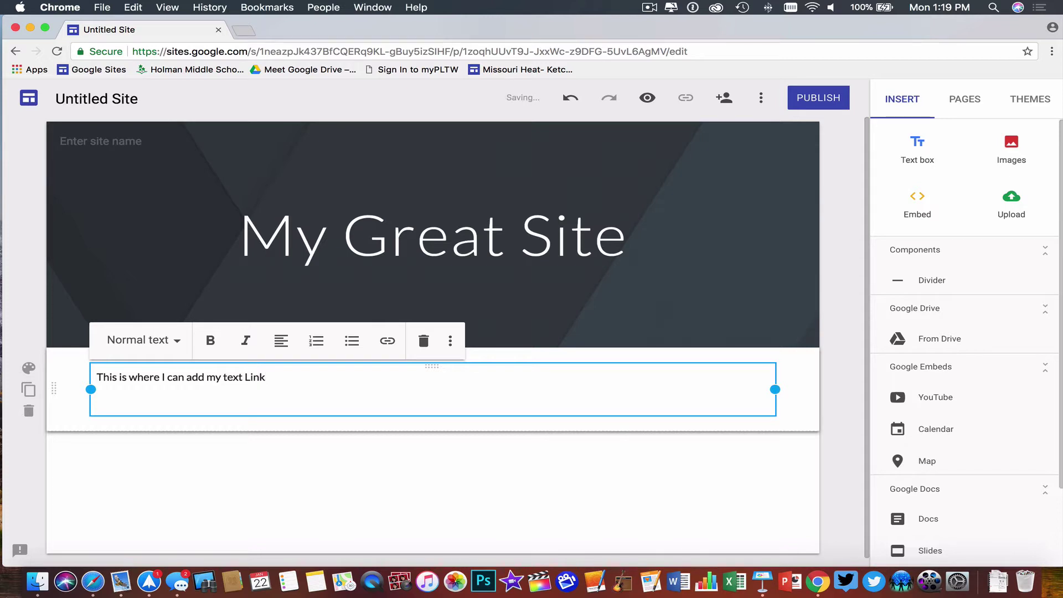
pyautogui.hotkey('alt', 'shift', 'Left')
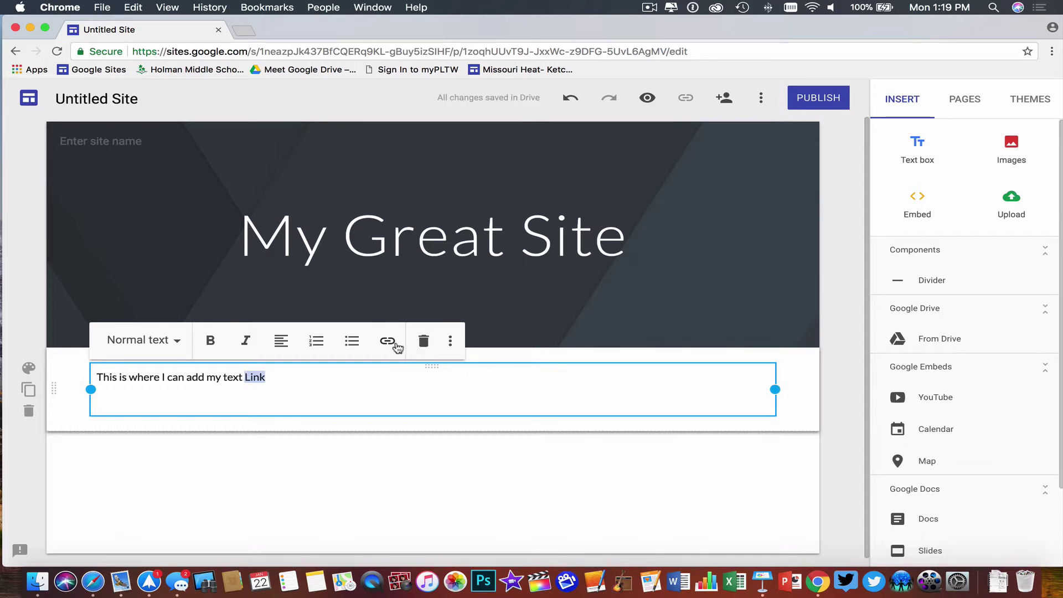
pyautogui.click(388, 342)
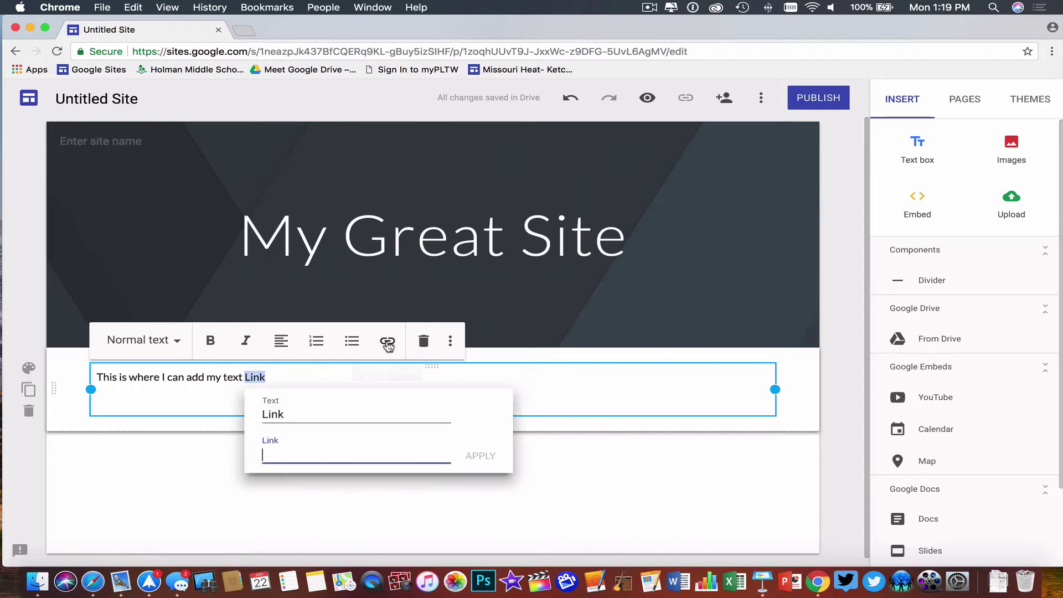
pyautogui.write('ww')
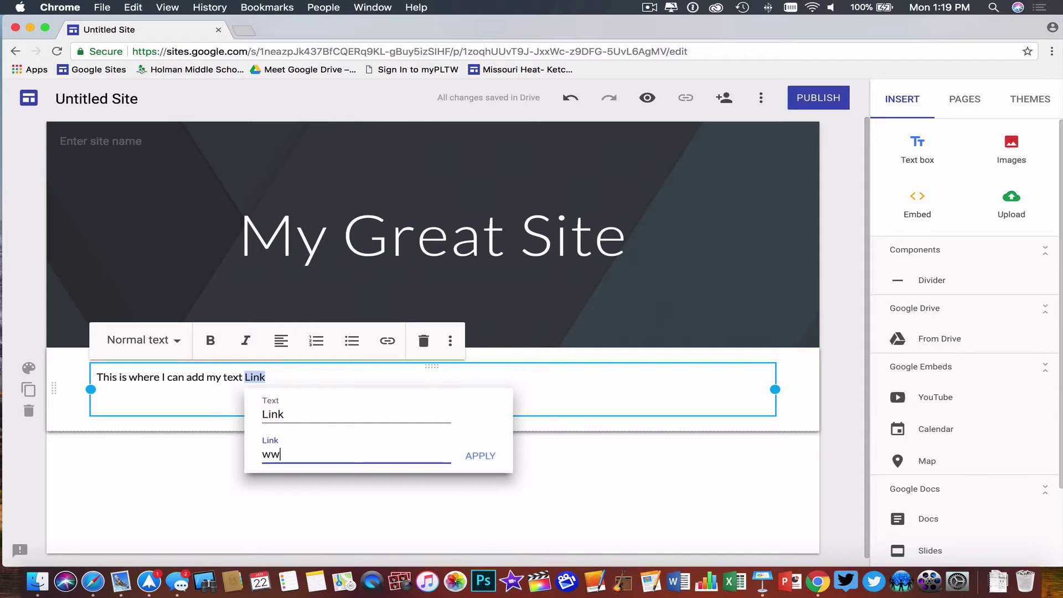
pyautogui.write('w.google.com')
pyautogui.click(481, 456)
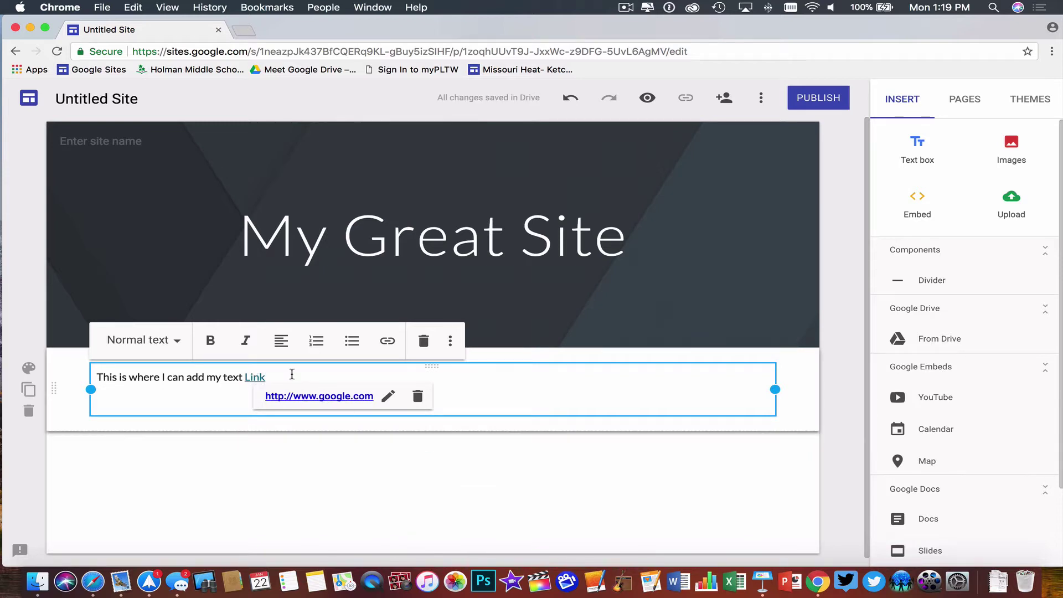
# Step: Try numbered and bulleted list formatting on the text line, remove the list formatting, and deselect the text box
pyautogui.click(284, 343)
pyautogui.click(317, 341)
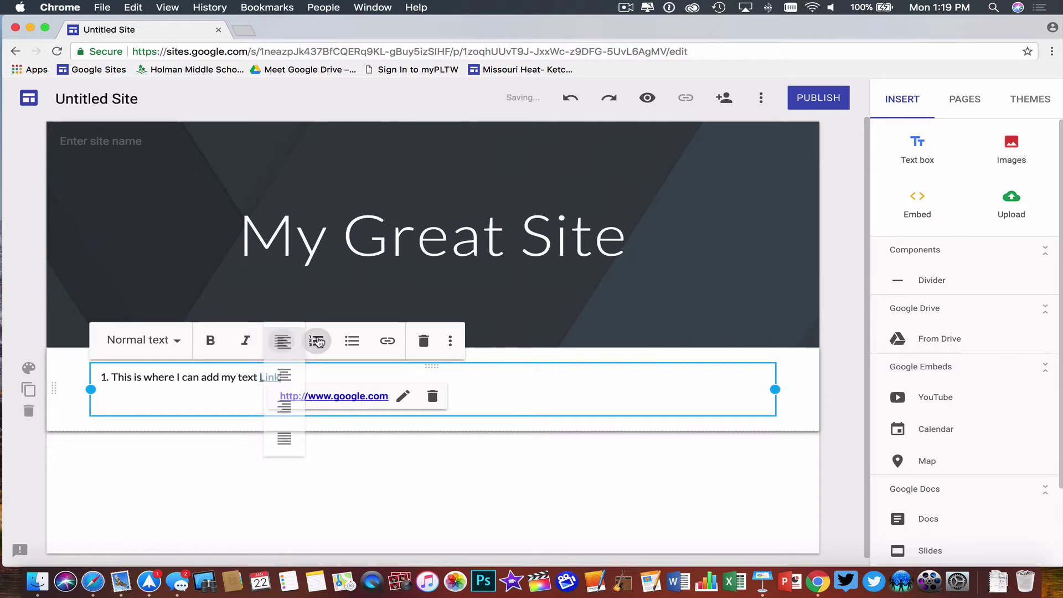
pyautogui.click(357, 342)
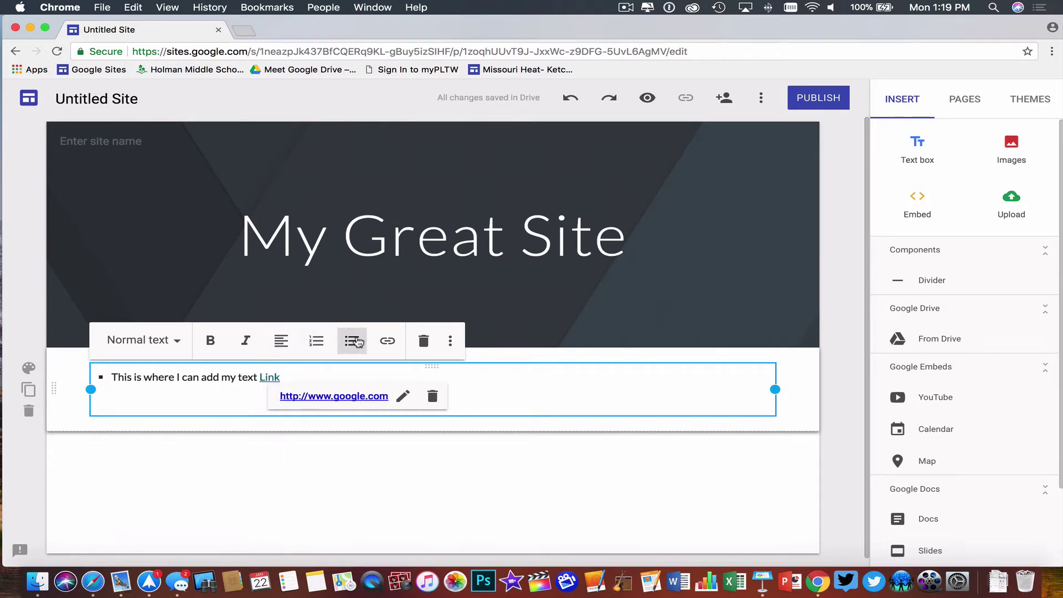
pyautogui.click(350, 342)
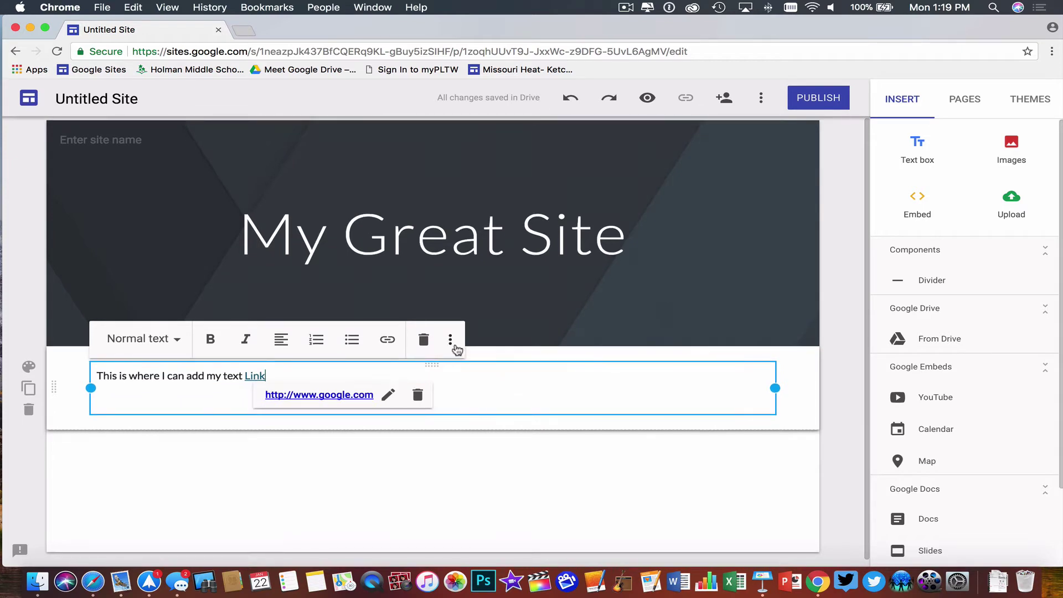
pyautogui.click(619, 495)
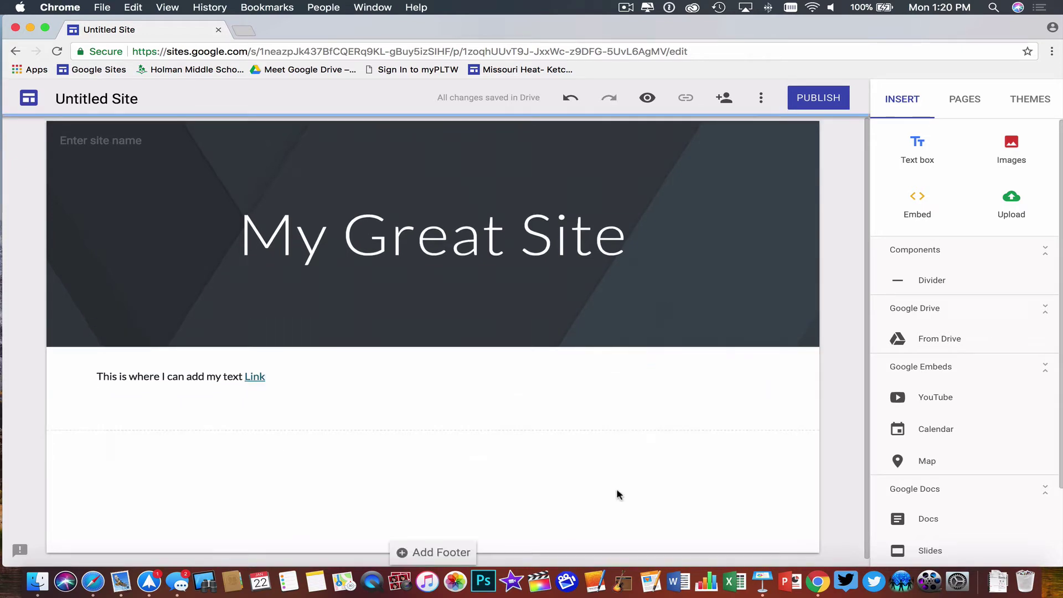
pyautogui.doubleClick(453, 464)
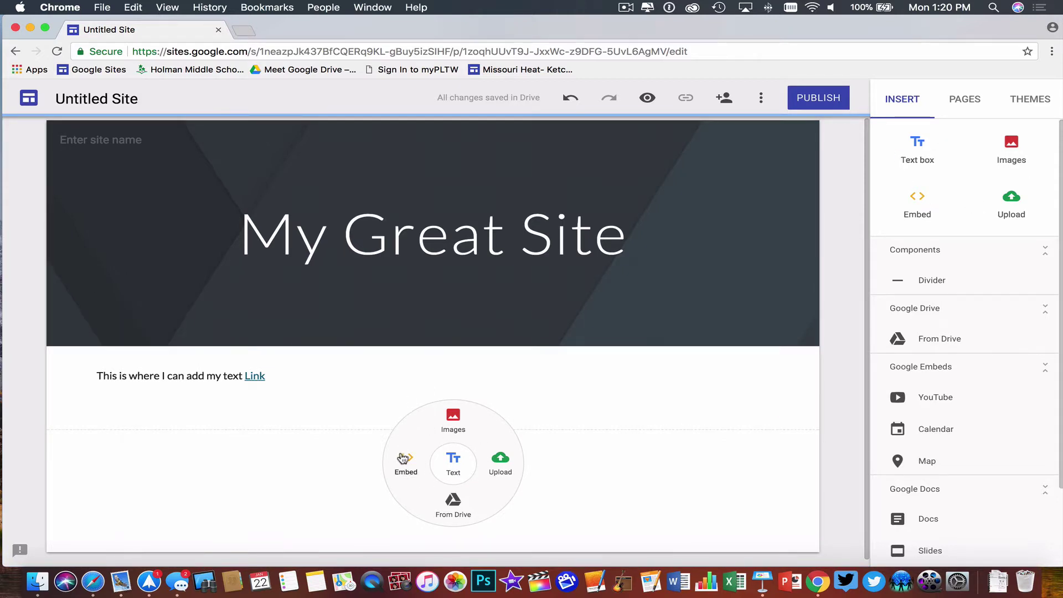
pyautogui.scroll(-1, 407, 457)
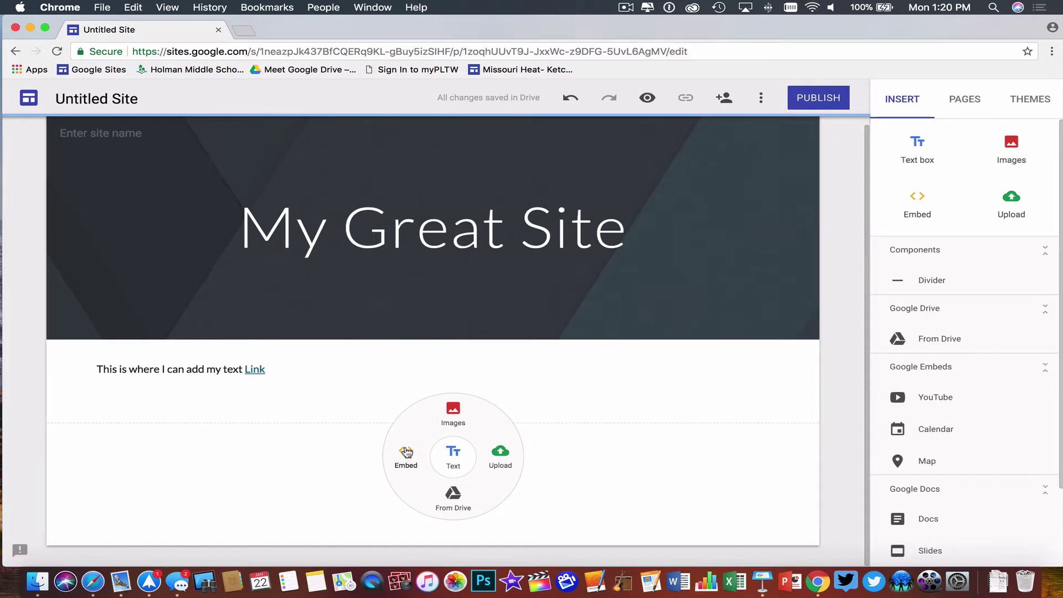
pyautogui.click(406, 457)
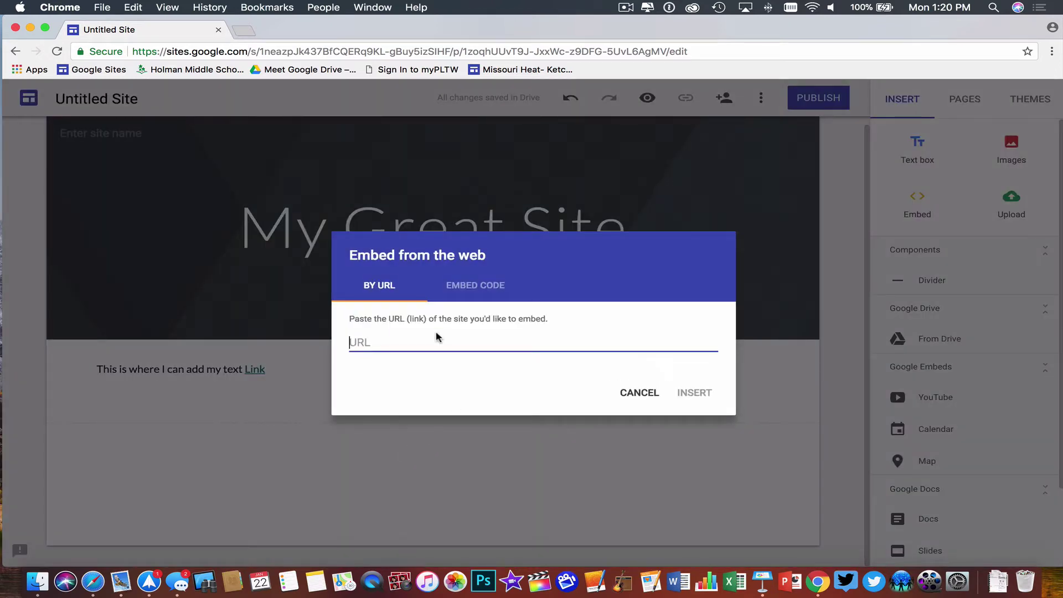
pyautogui.write('holman.psdr3.org')
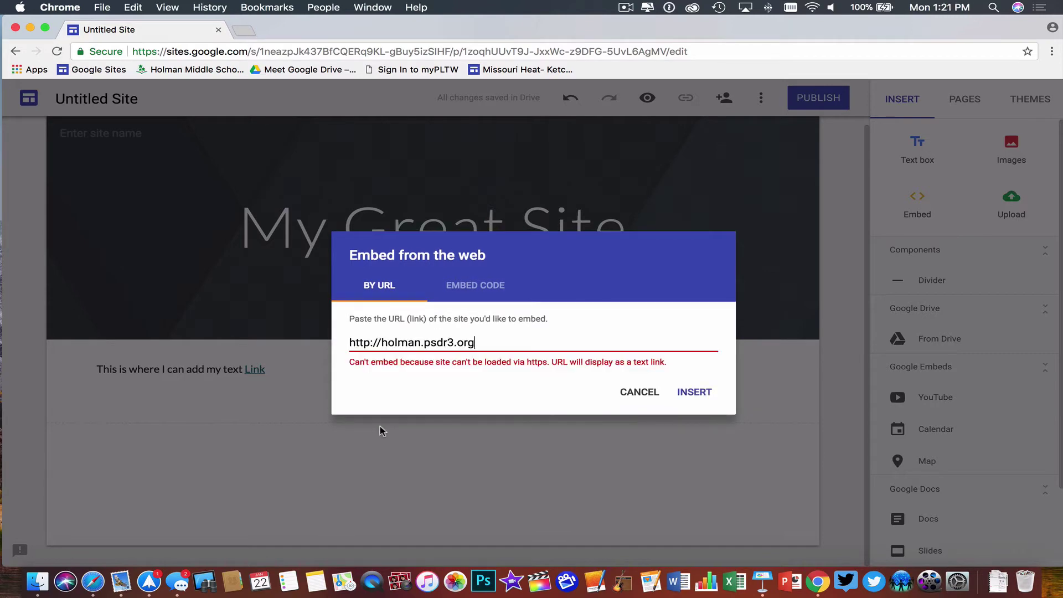
pyautogui.click(696, 393)
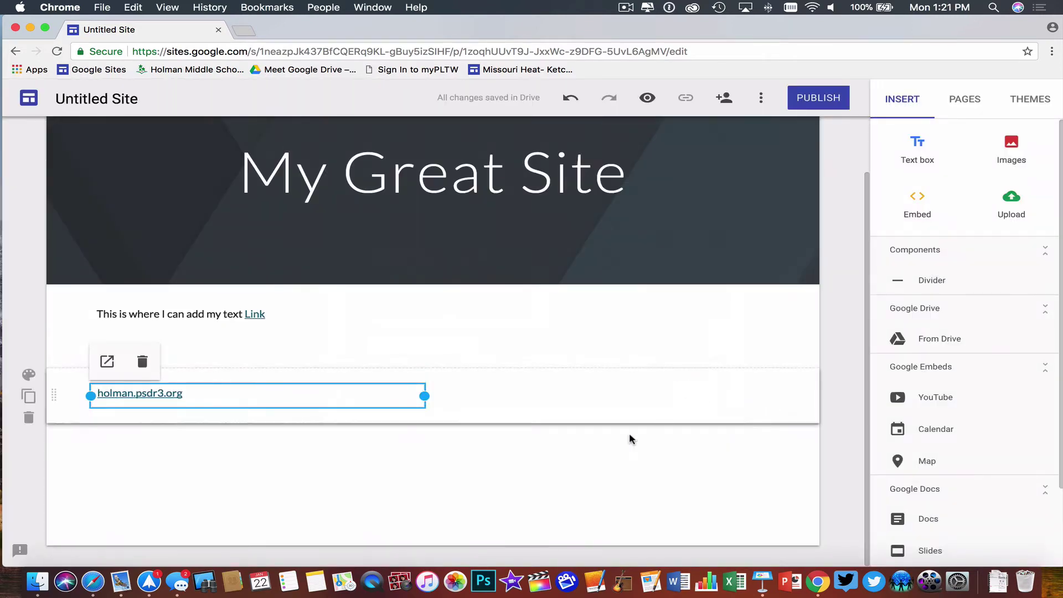
pyautogui.click(573, 403)
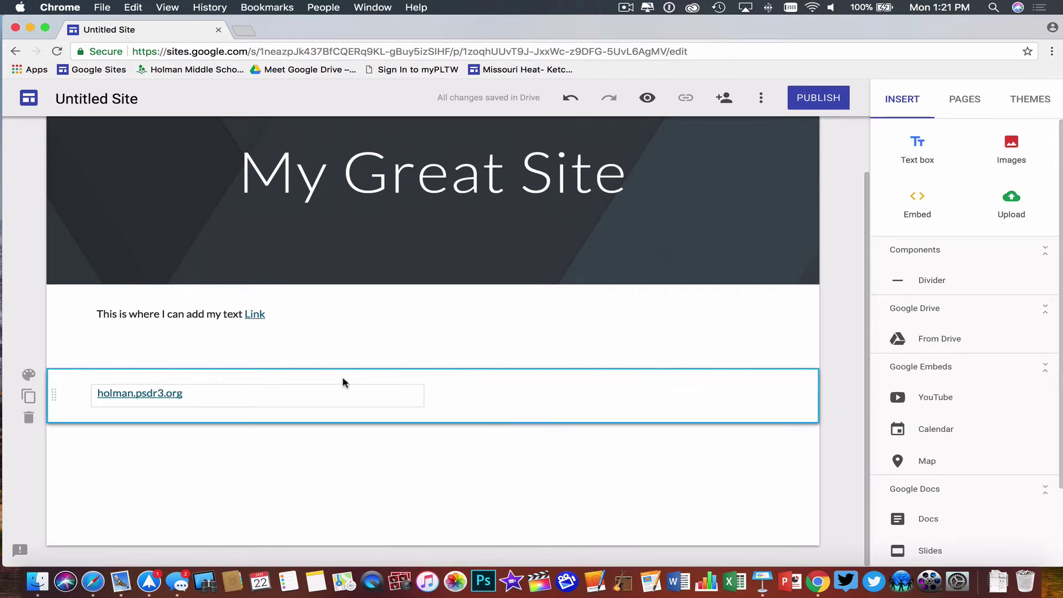
pyautogui.click(301, 393)
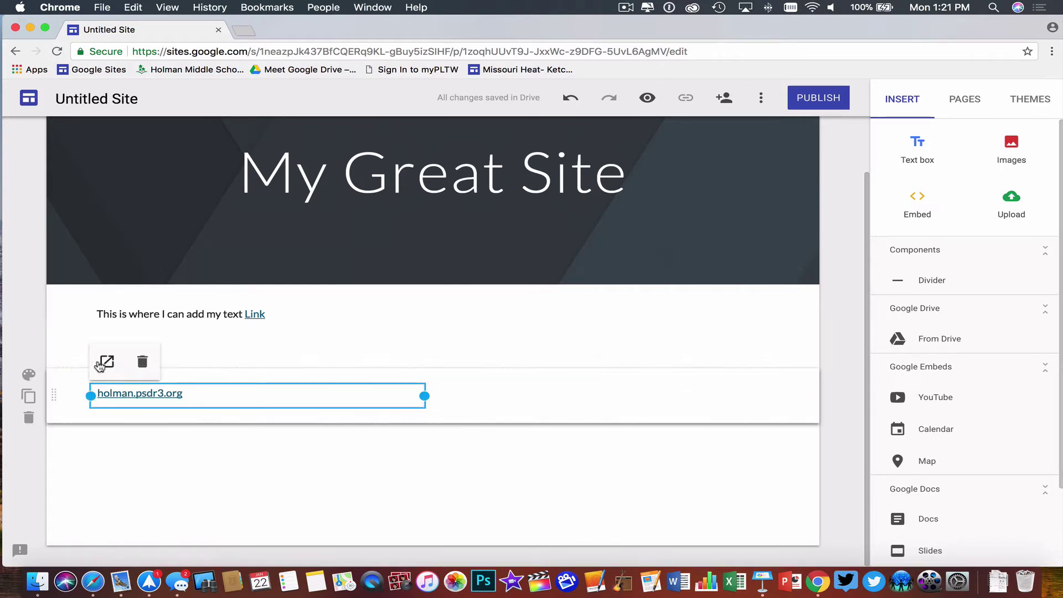
pyautogui.click(451, 388)
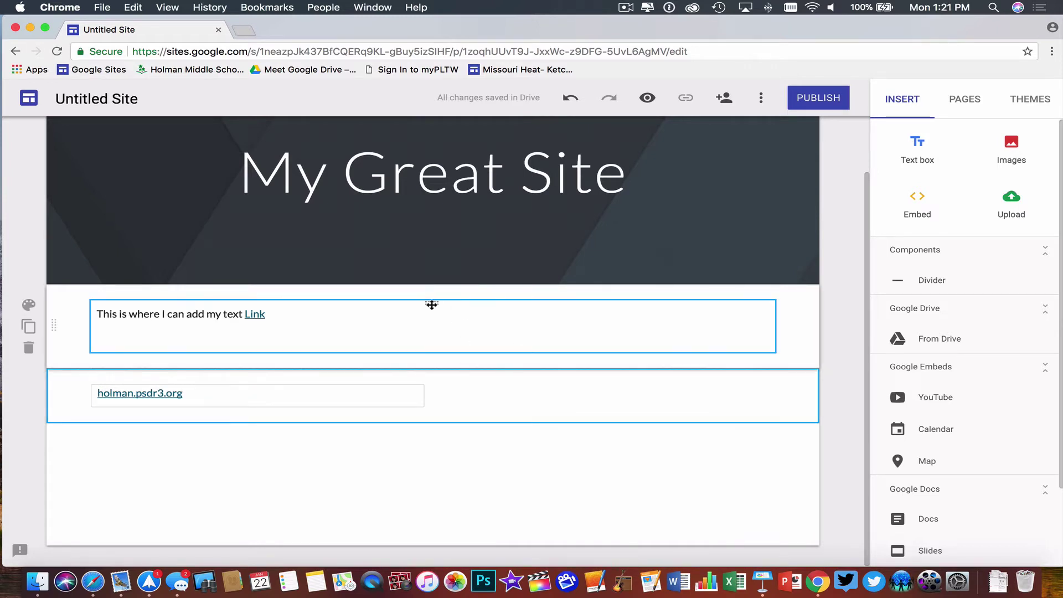
# Step: Move the text box below the holman.psdr3.org link, into the link's section, and finally to the link's left side
pyautogui.moveTo(431, 303); pyautogui.dragTo(453, 427)
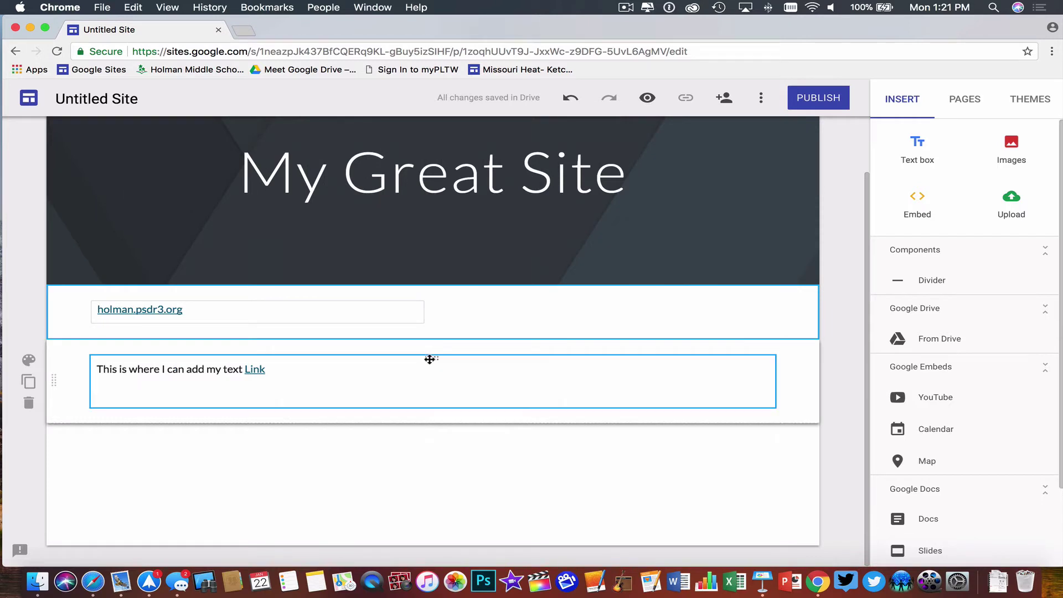
pyautogui.moveTo(430, 358); pyautogui.dragTo(482, 313)
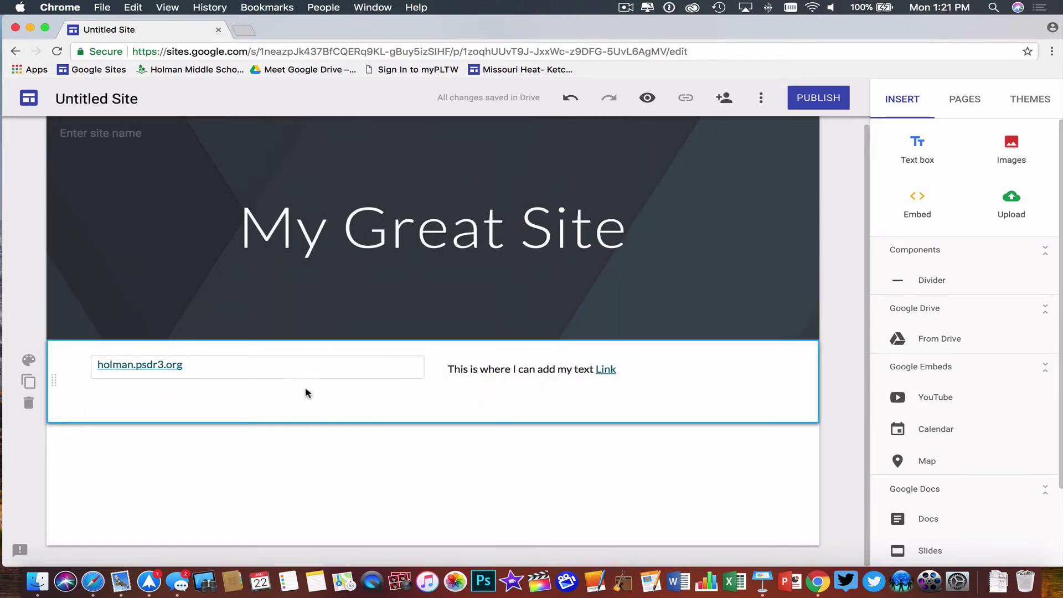
pyautogui.moveTo(604, 357); pyautogui.dragTo(81, 361)
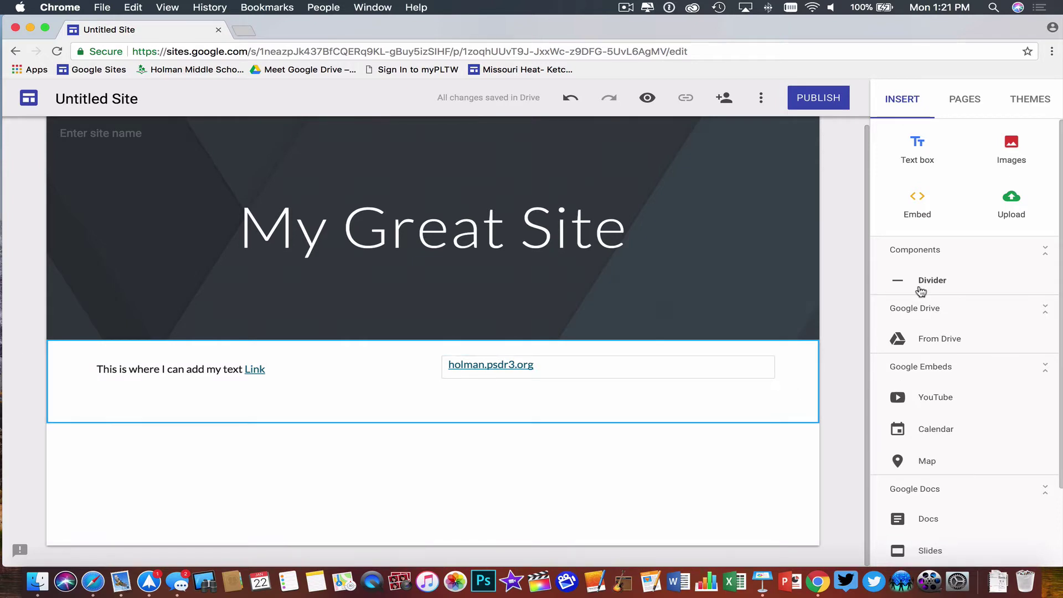
# Step: Insert the shadowed Google "G" logo from an image search for "google" and shrink it slightly
pyautogui.click(1017, 145)
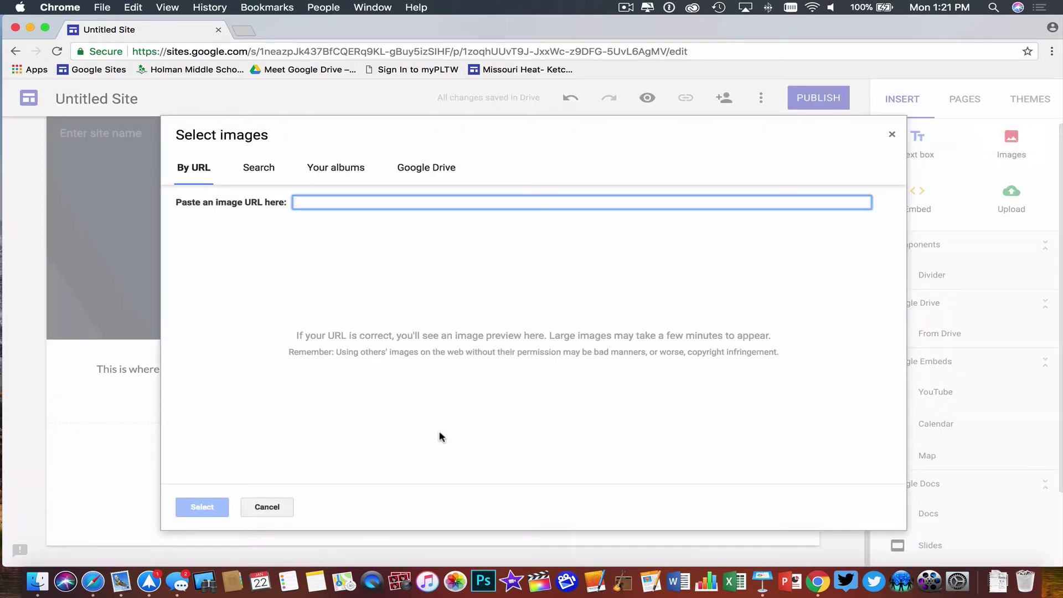
pyautogui.click(254, 168)
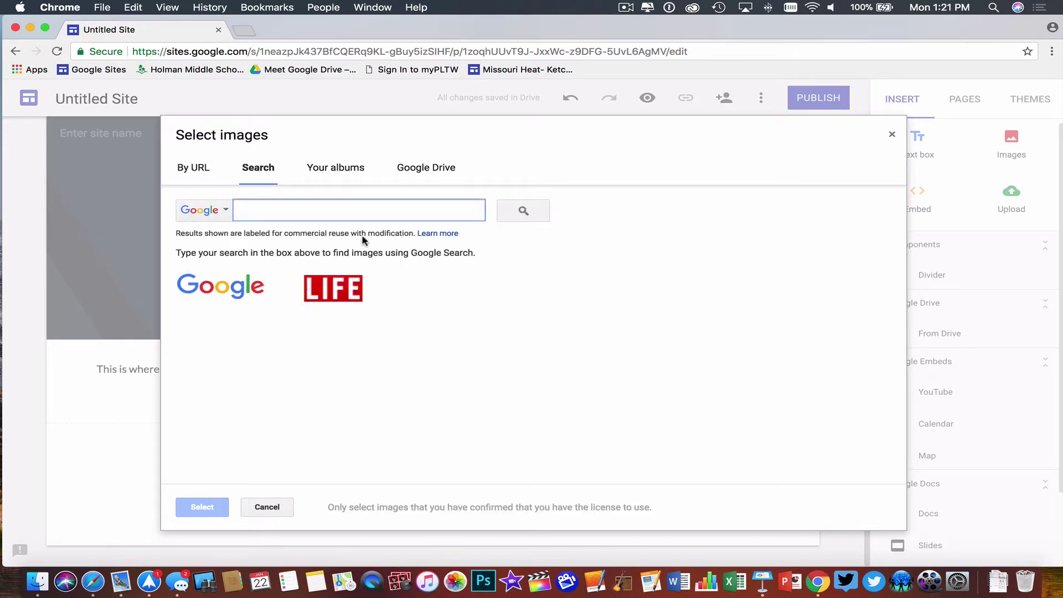
pyautogui.write('google')
pyautogui.press('Return')
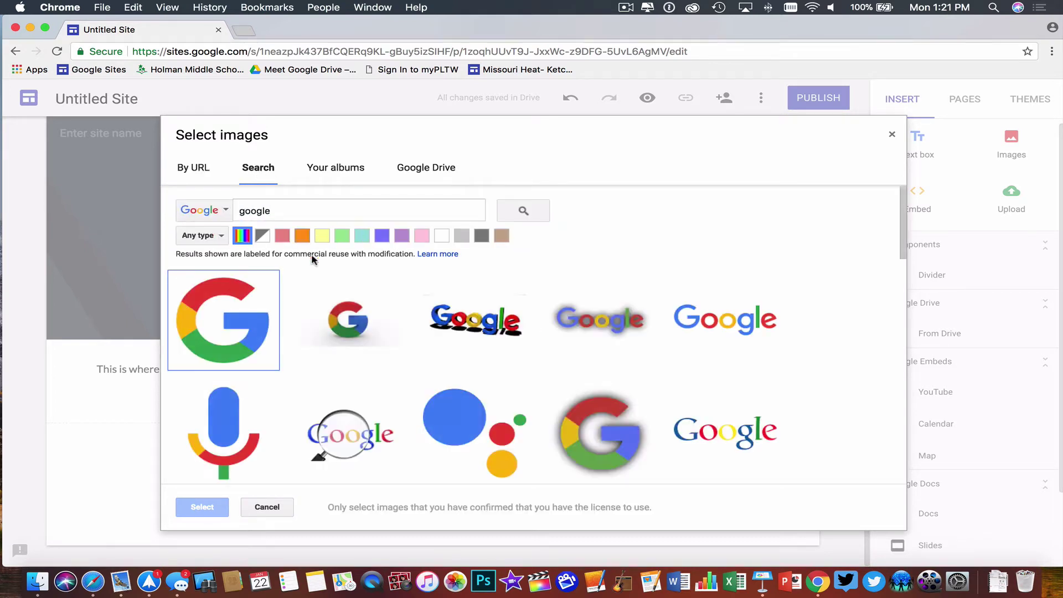
pyautogui.click(594, 416)
pyautogui.click(199, 508)
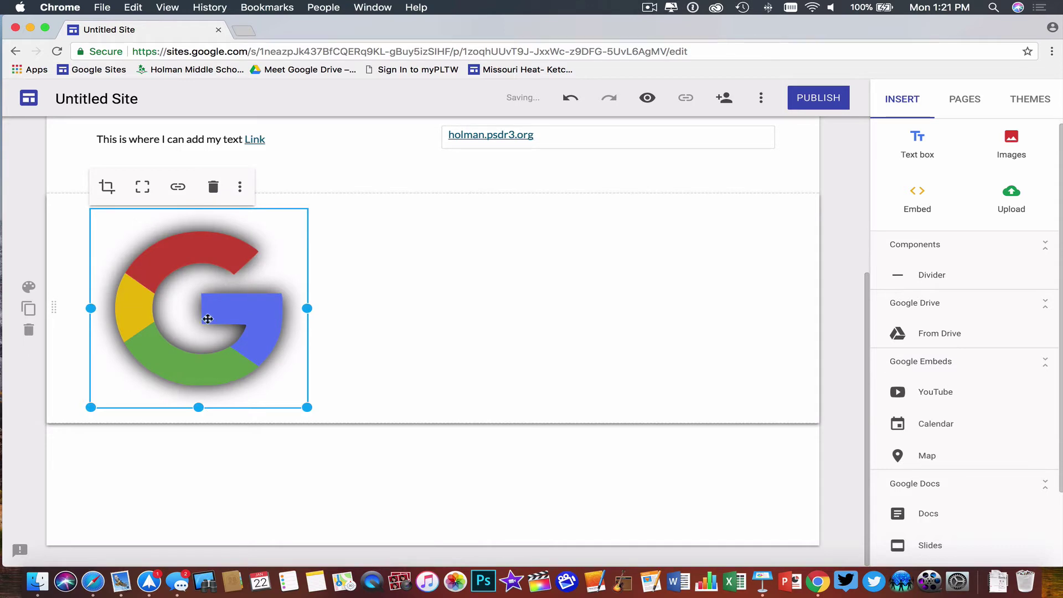
pyautogui.moveTo(308, 410); pyautogui.dragTo(271, 361)
# Step: Try moving the logo below the holman.psdr3.org link and into the text line's column, and undo both moves
pyautogui.moveTo(227, 314); pyautogui.dragTo(671, 209)
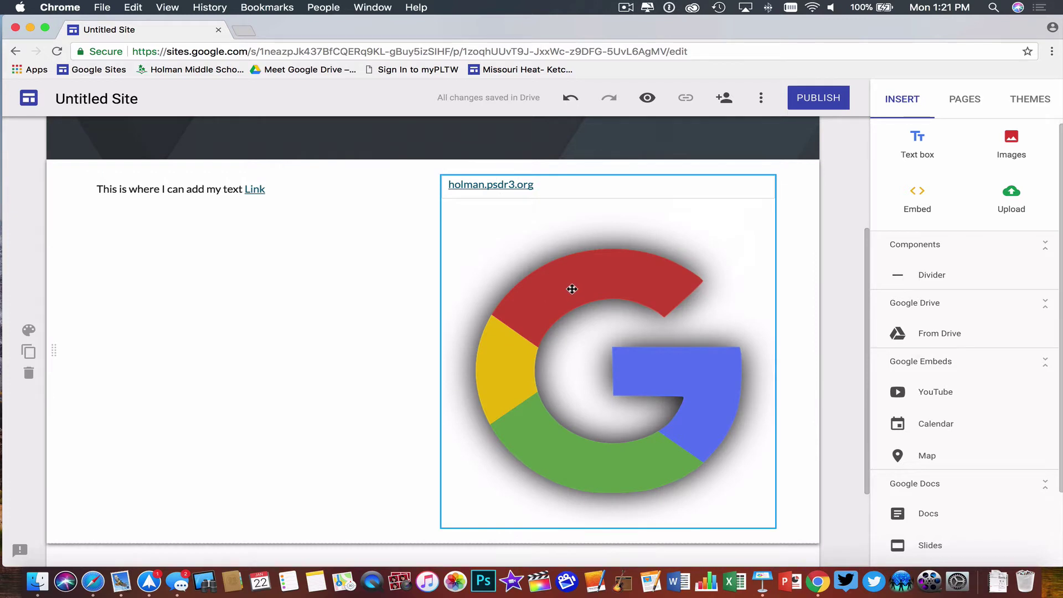
pyautogui.moveTo(572, 289); pyautogui.dragTo(312, 283)
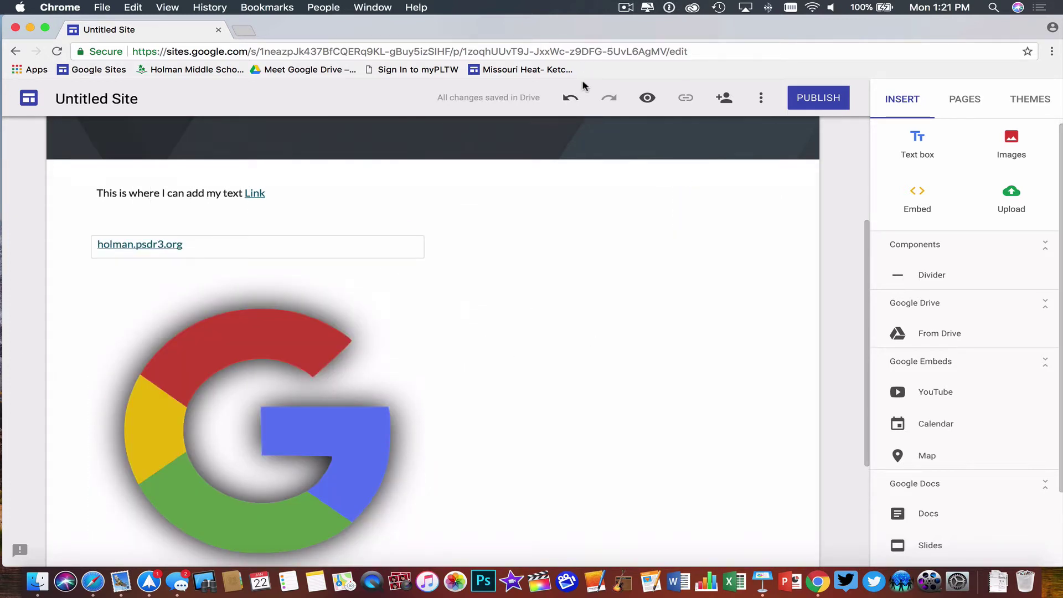
pyautogui.click(572, 99)
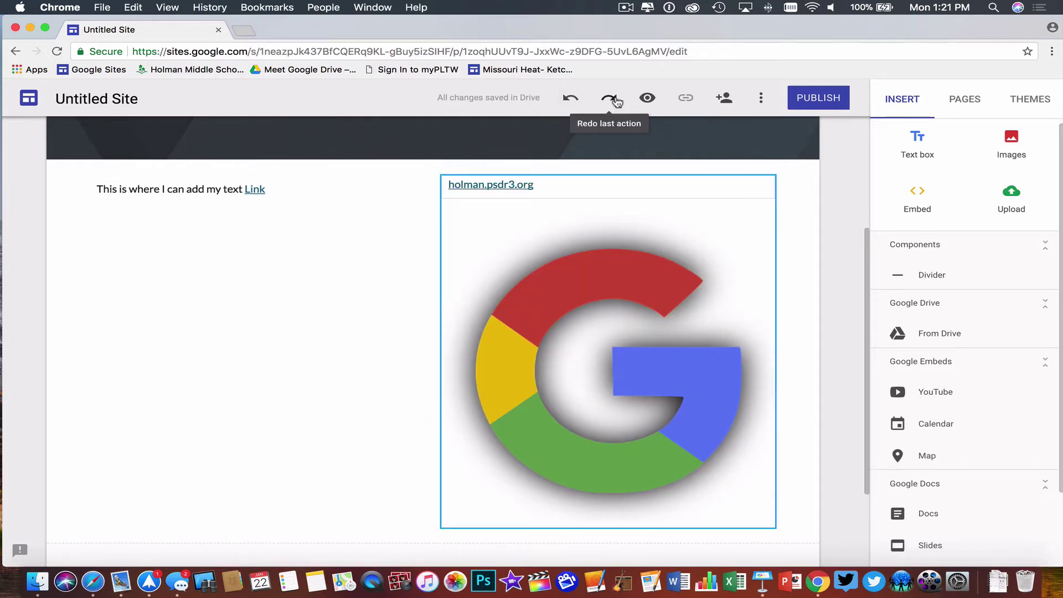
pyautogui.click(616, 101)
pyautogui.click(566, 100)
pyautogui.click(565, 100)
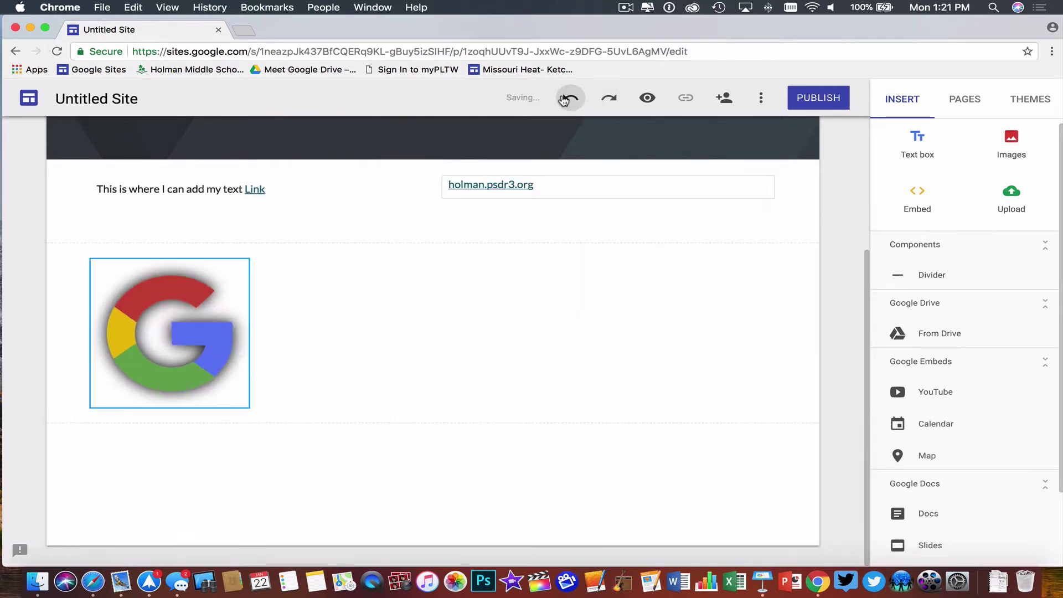
pyautogui.click(570, 338)
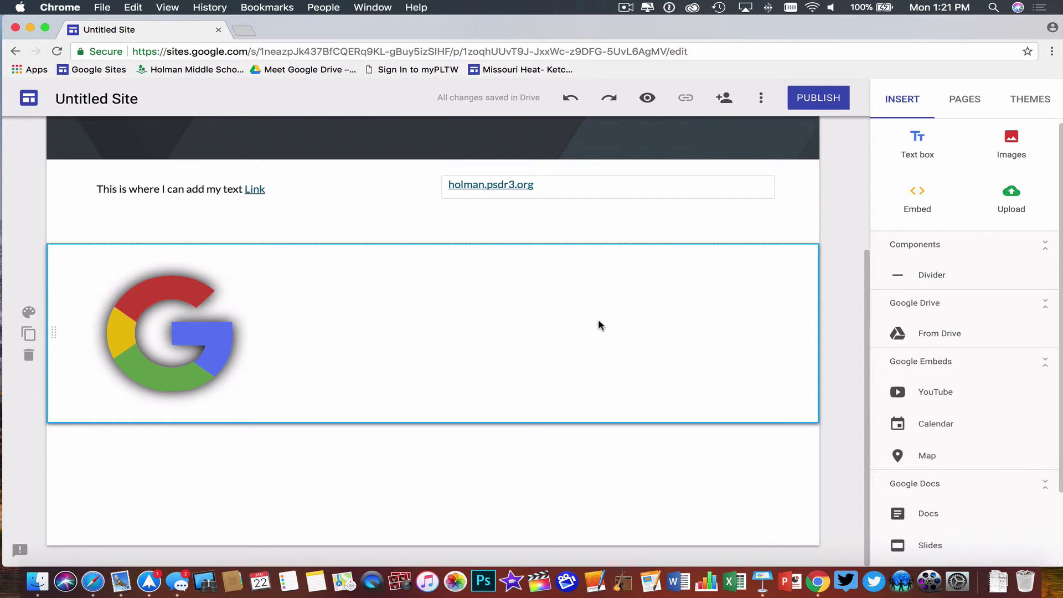
# Step: Insert the 8-Gr Course Descriptions document from My Drive into the page
pyautogui.scroll(5, 598, 321)
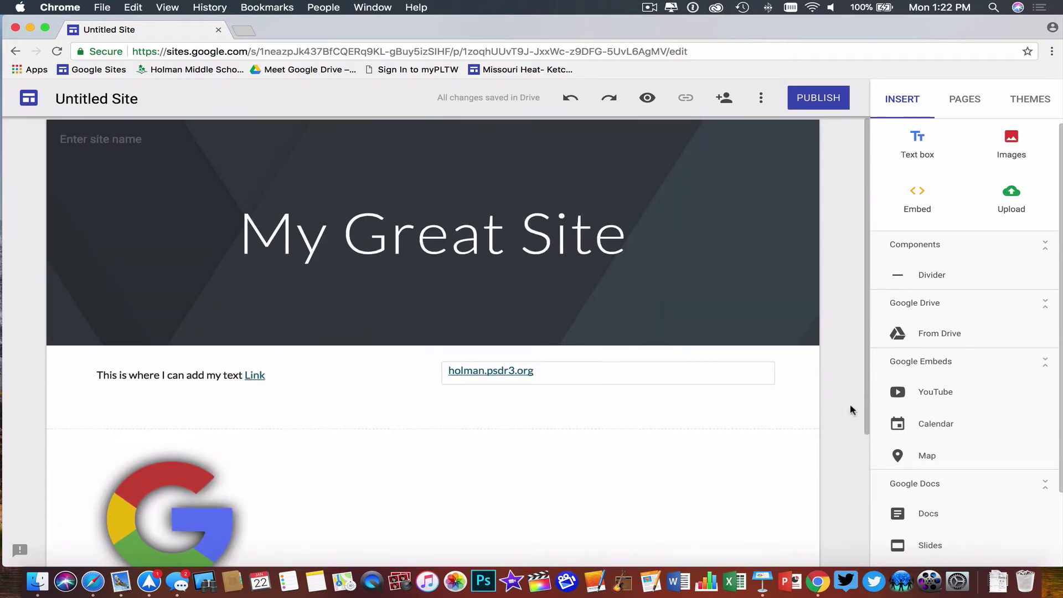
pyautogui.scroll(-3, 969, 394)
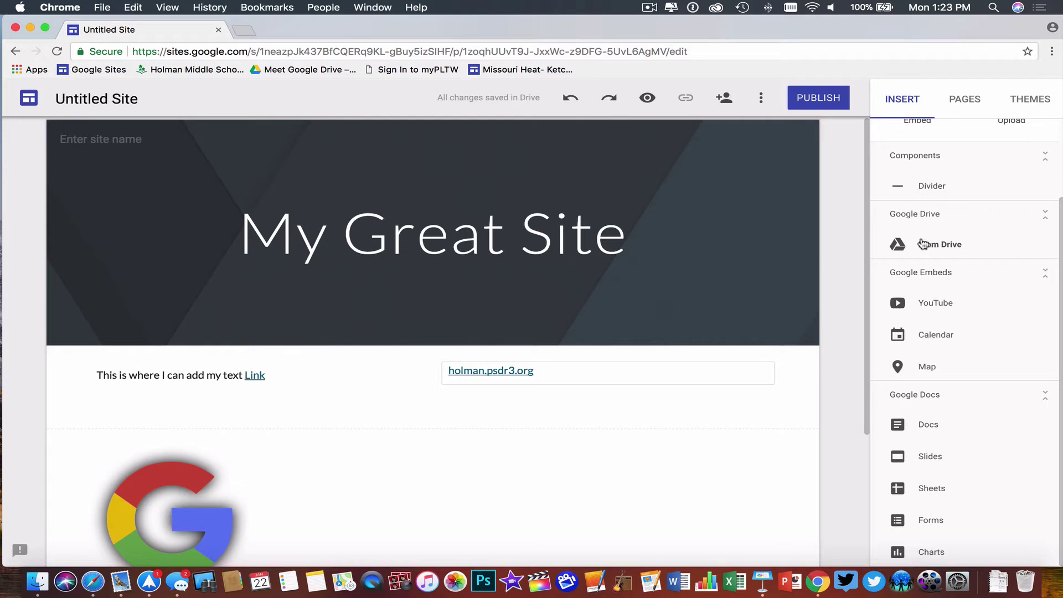
pyautogui.click(950, 246)
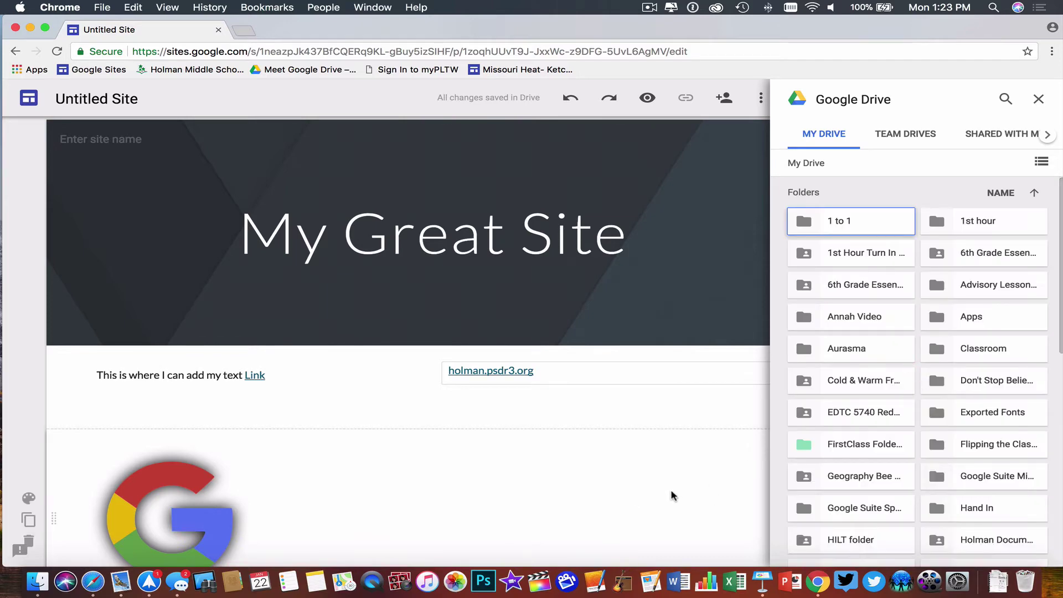
pyautogui.scroll(-15, 880, 451)
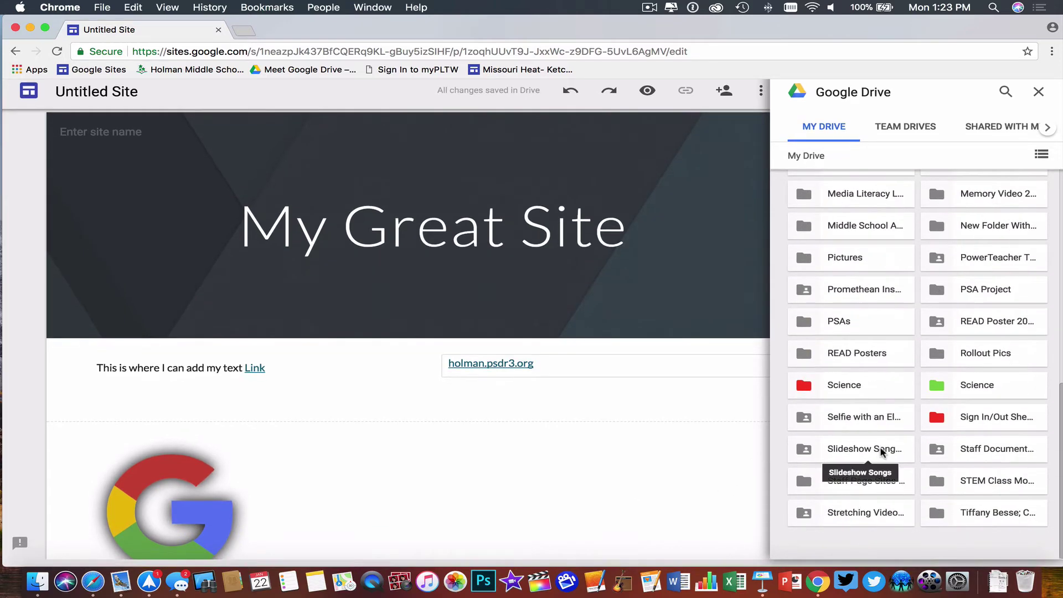
pyautogui.scroll(-15, 881, 450)
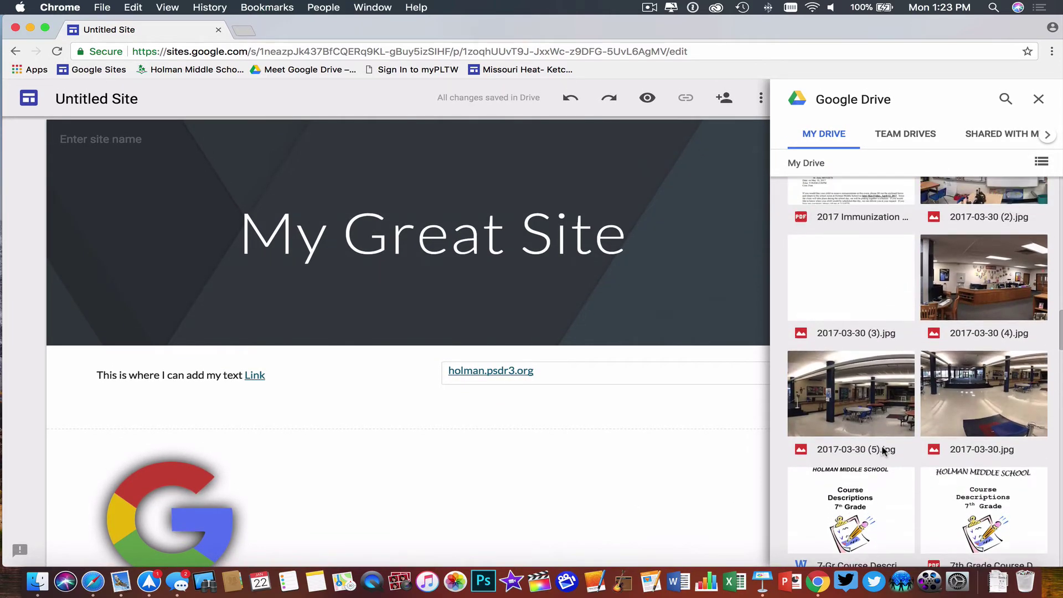
pyautogui.scroll(-5, 881, 449)
pyautogui.click(858, 357)
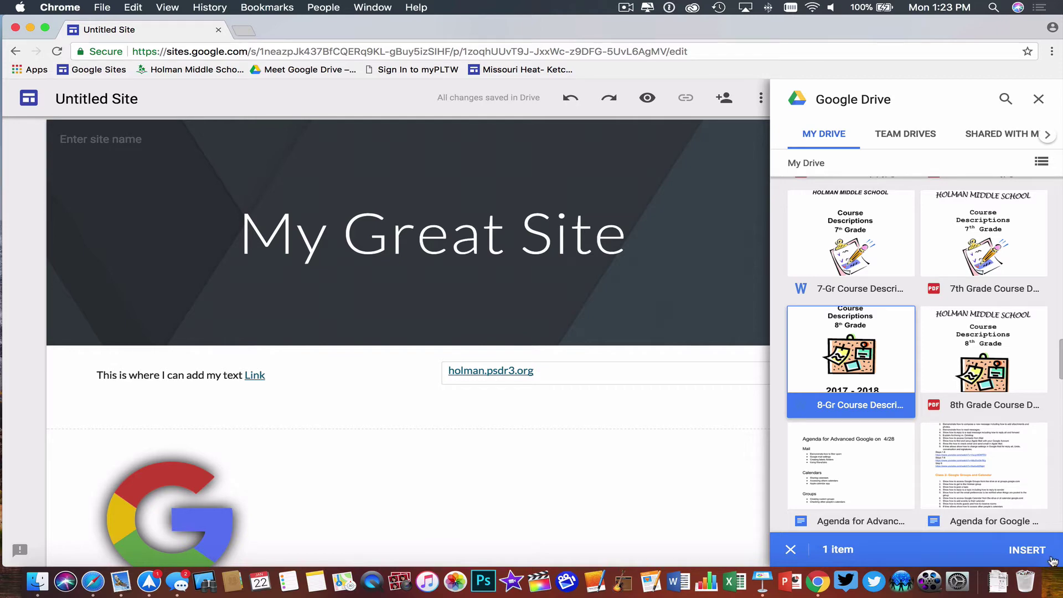
pyautogui.click(1029, 553)
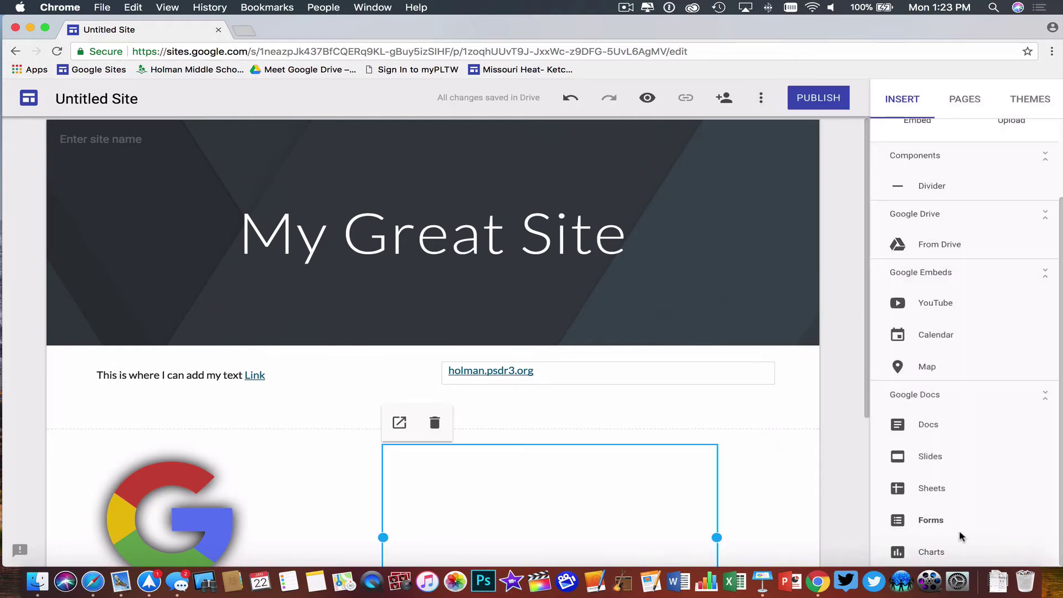
# Step: Try a larger frame for the embedded course descriptions document, reduce it to a smaller size beside the logo, and deselect it
pyautogui.scroll(-3, 769, 504)
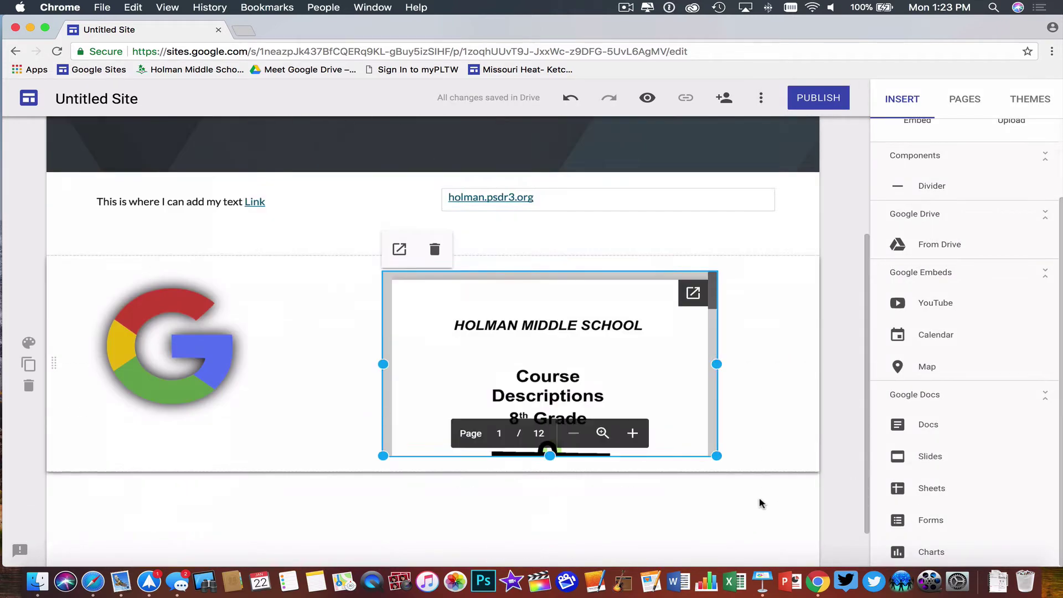
pyautogui.scroll(3, 761, 503)
pyautogui.scroll(-3, 756, 499)
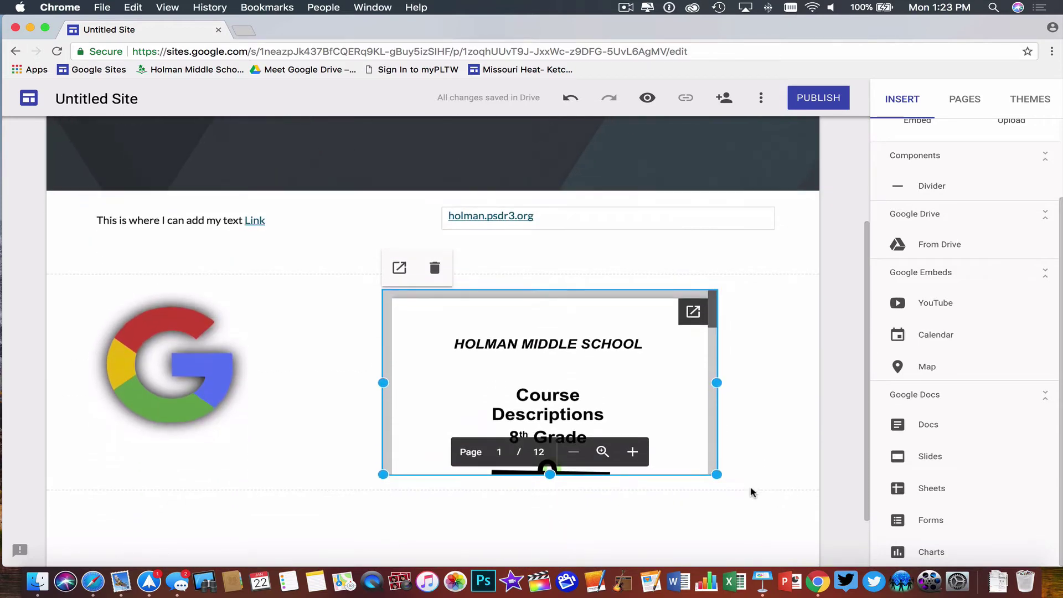
pyautogui.moveTo(718, 473); pyautogui.dragTo(804, 560)
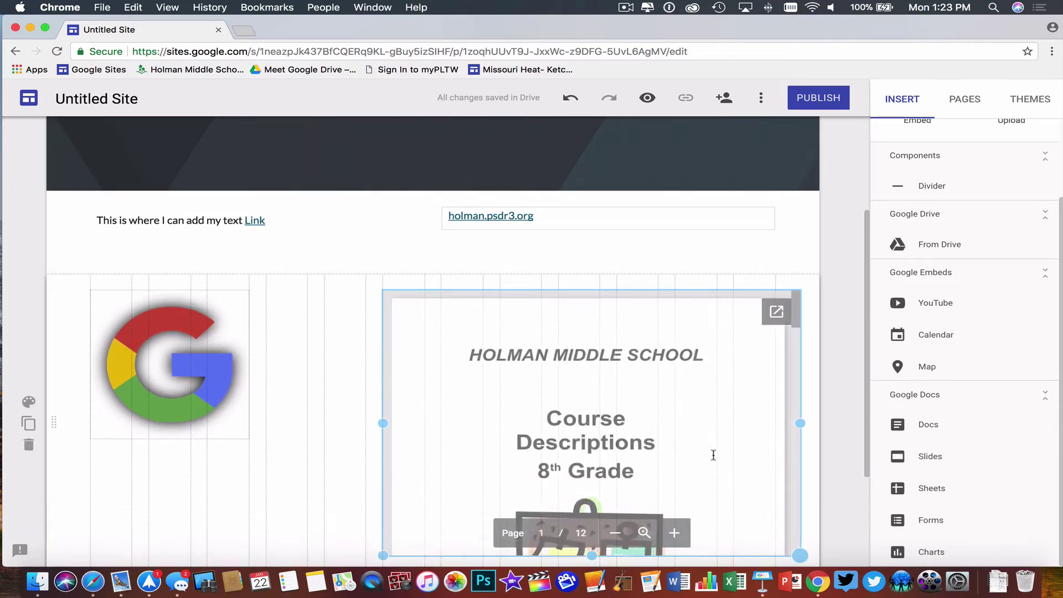
pyautogui.moveTo(682, 455); pyautogui.dragTo(682, 453)
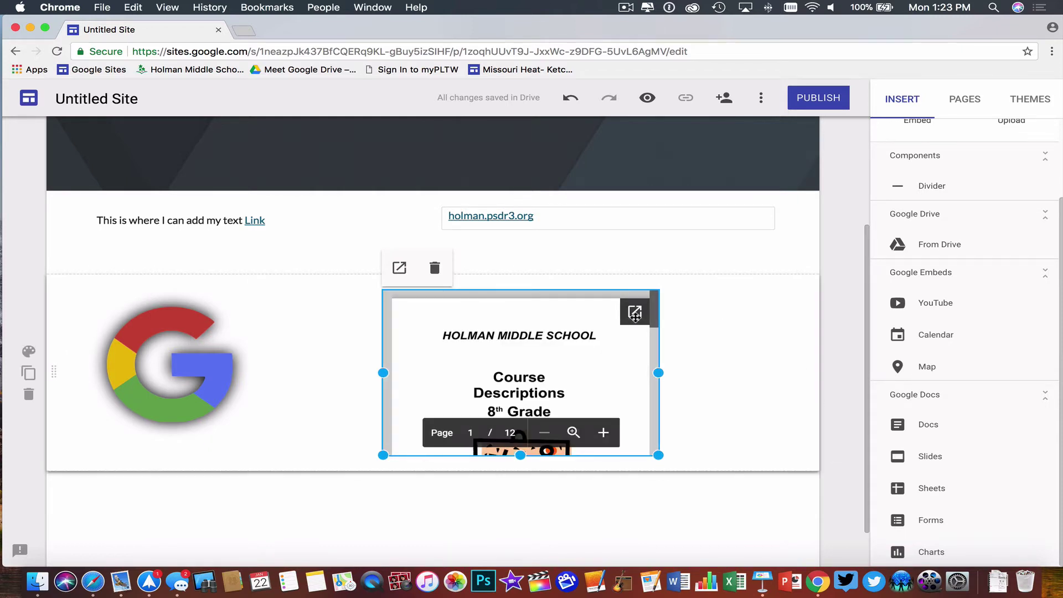
pyautogui.scroll(1, 636, 314)
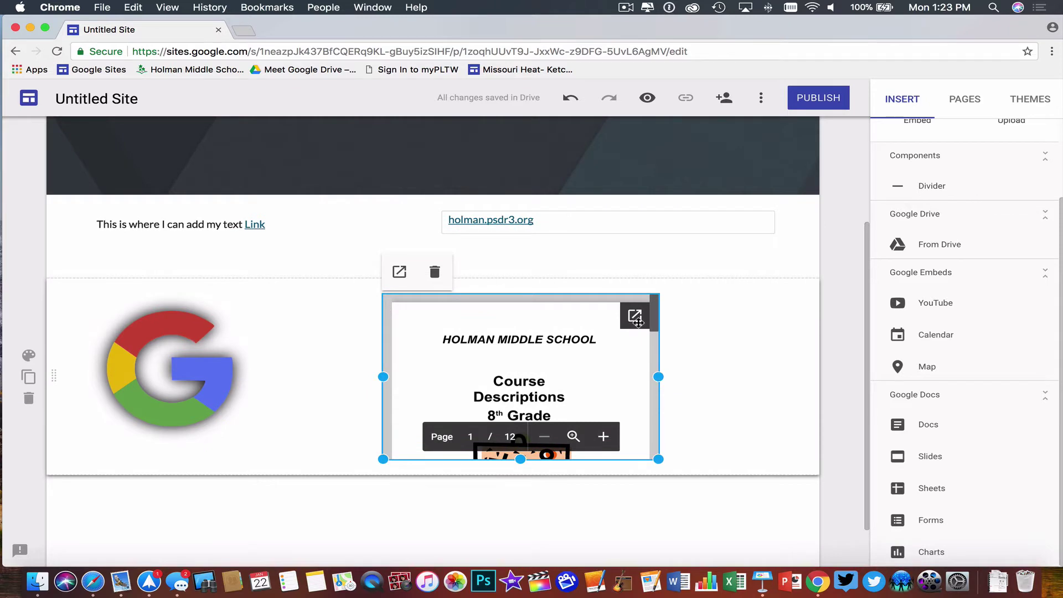
pyautogui.click(722, 358)
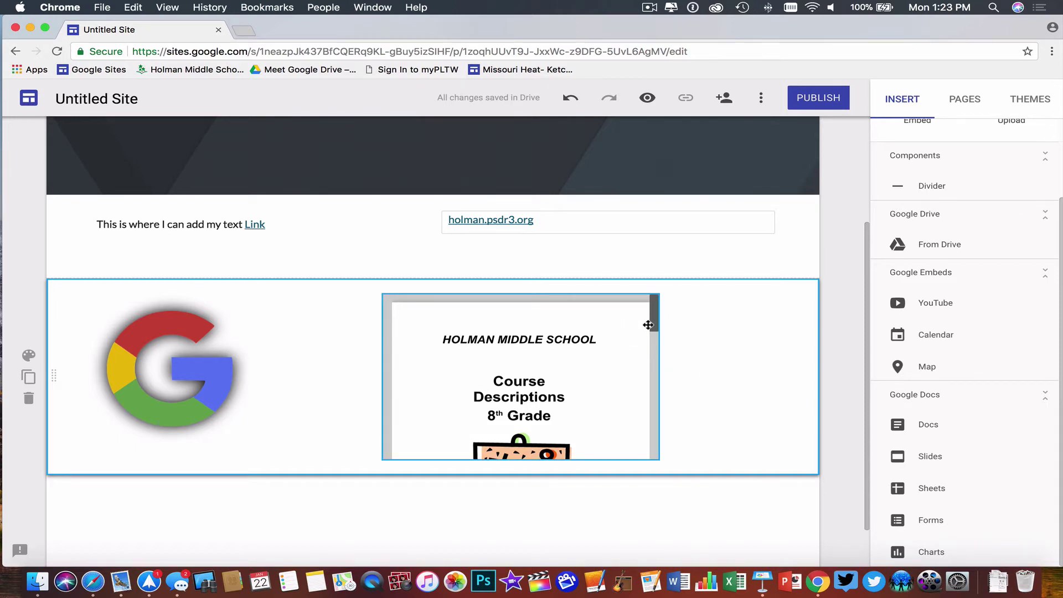
# Step: Open drive.google.com in a new browser tab
pyautogui.press('super+t')
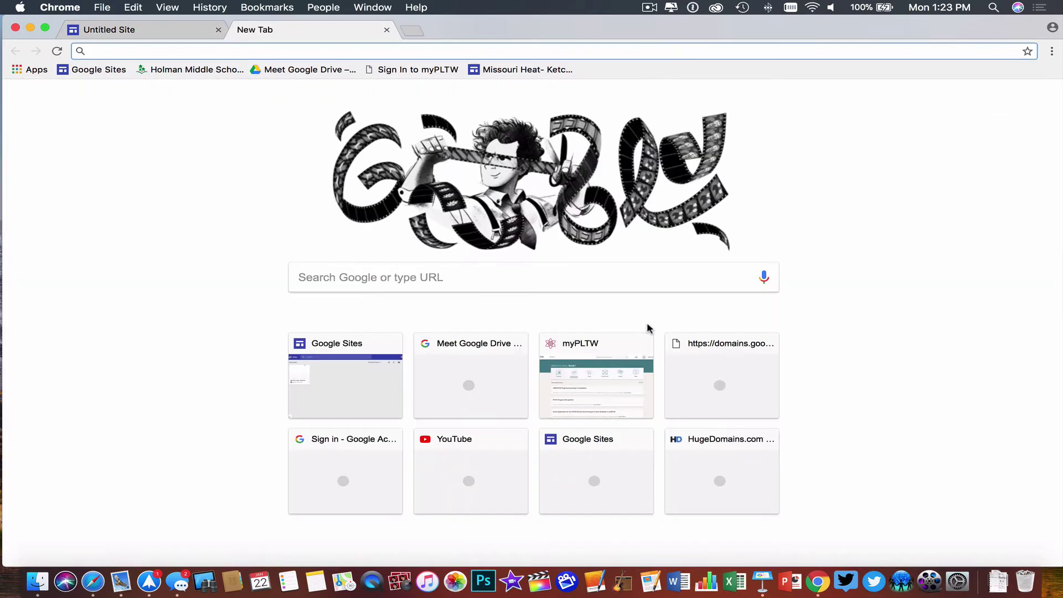
pyautogui.write('l')
pyautogui.press('BackSpace')
pyautogui.write('drive.google.com')
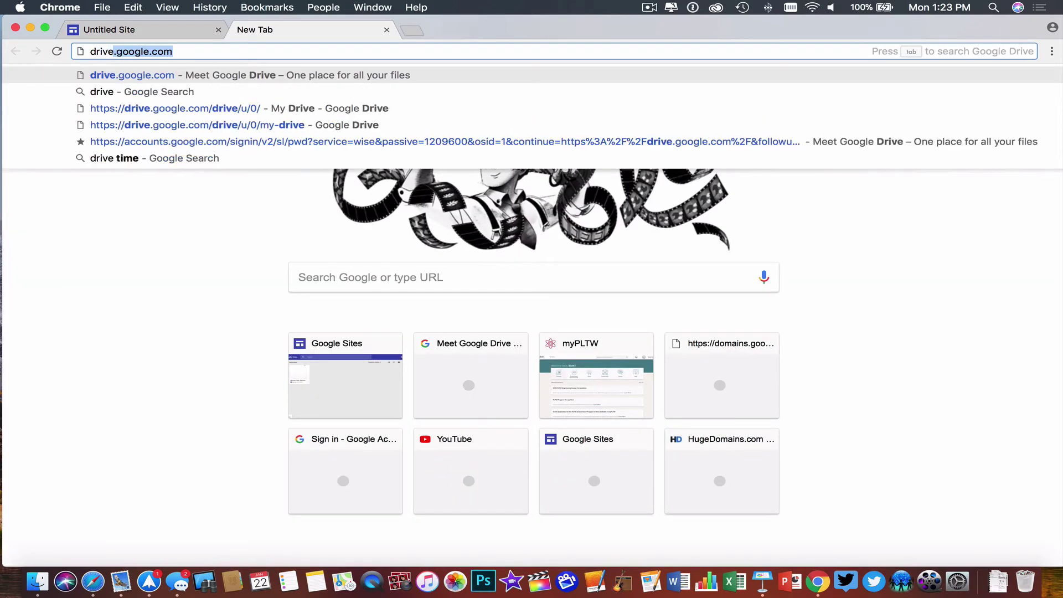
pyautogui.press('Return')
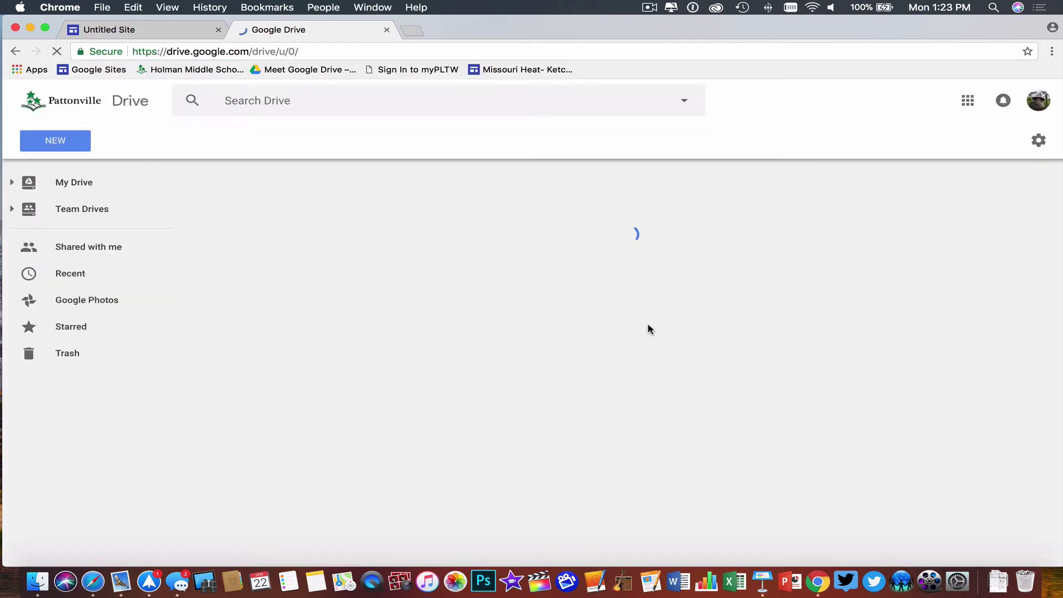
# Step: Find the Chapter 8 Homework Questions document among the My Drive files and open it
pyautogui.scroll(-5, 641, 438)
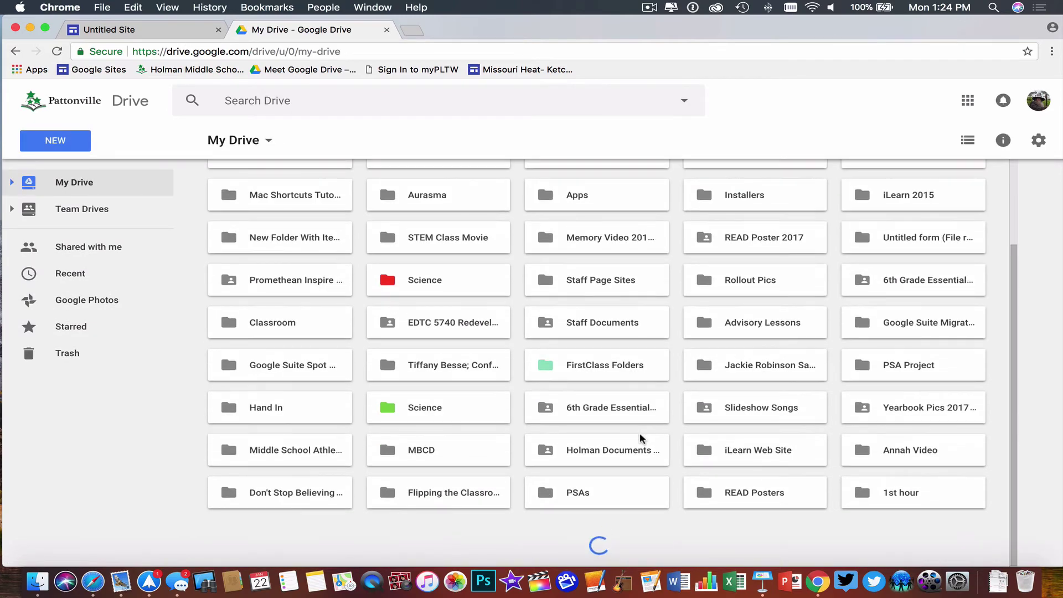
pyautogui.scroll(-3, 640, 433)
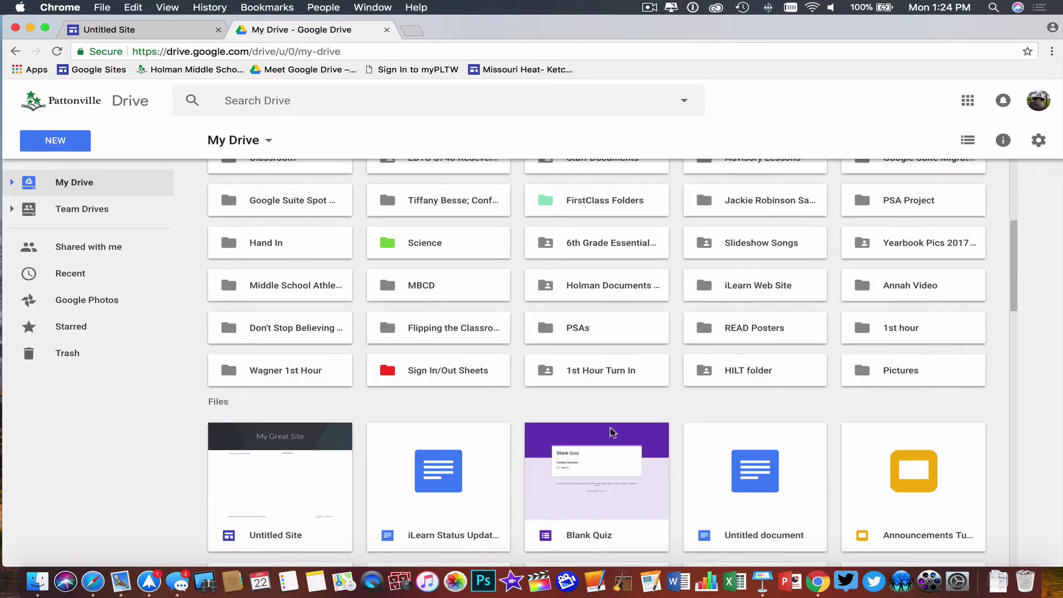
pyautogui.scroll(-5, 647, 431)
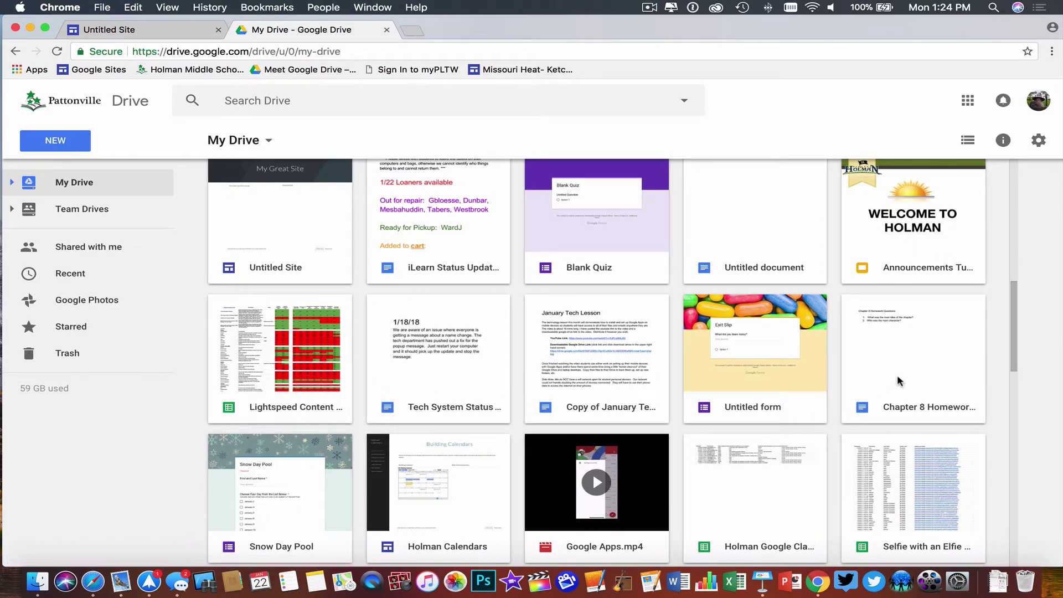
pyautogui.click(917, 362)
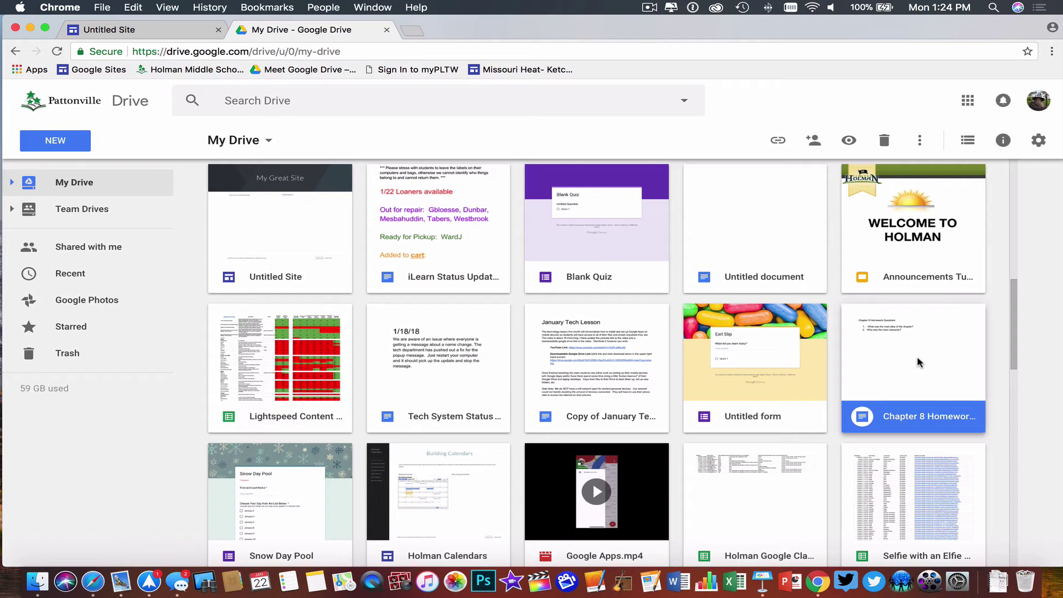
pyautogui.doubleClick(917, 356)
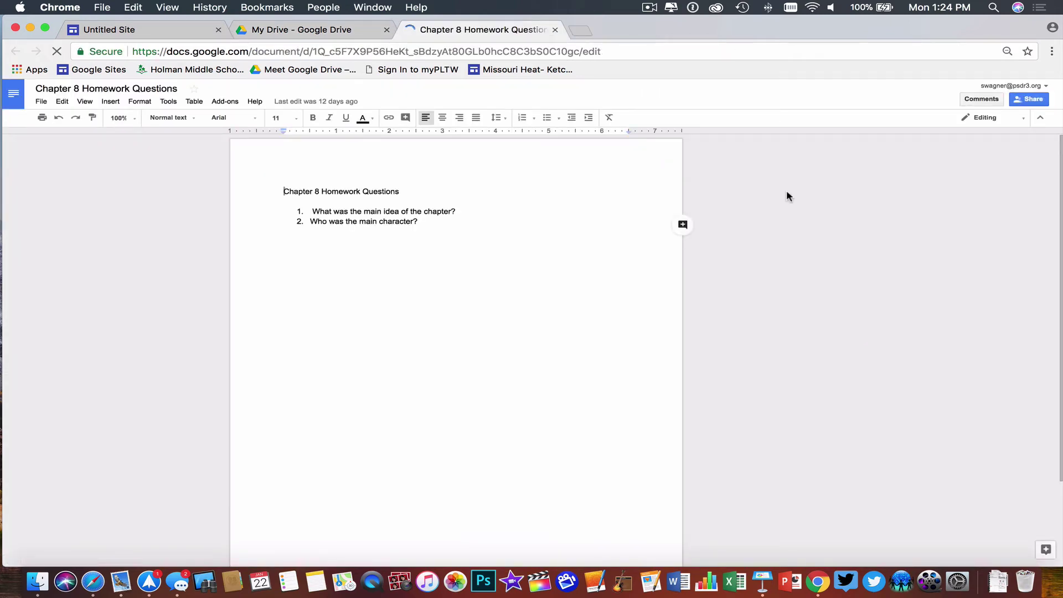
# Step: Turn on link sharing for the Chapter 8 Homework Questions document and copy its shareable link
pyautogui.click(1029, 98)
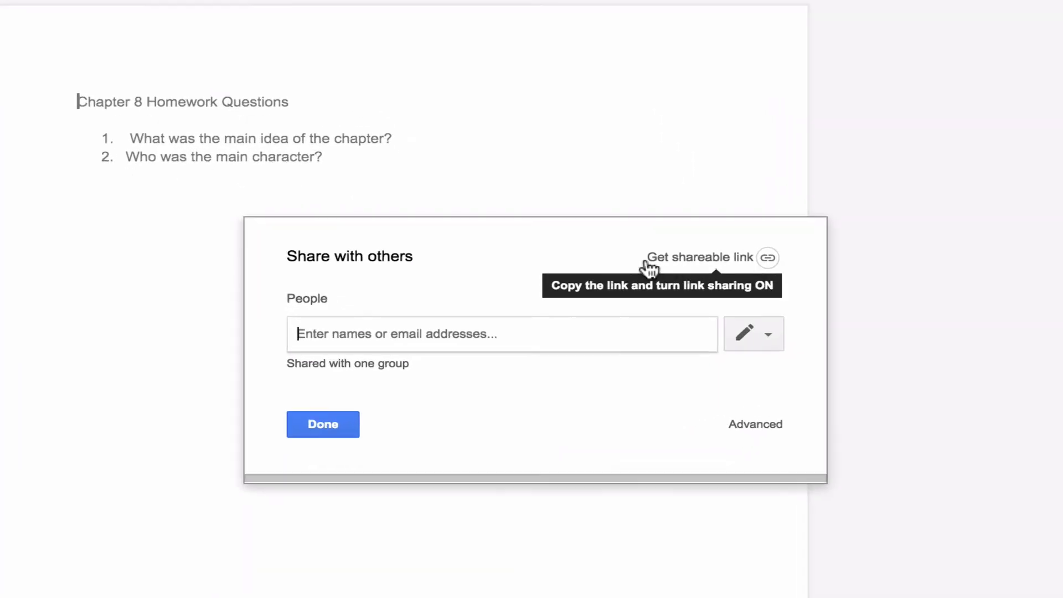
pyautogui.click(724, 260)
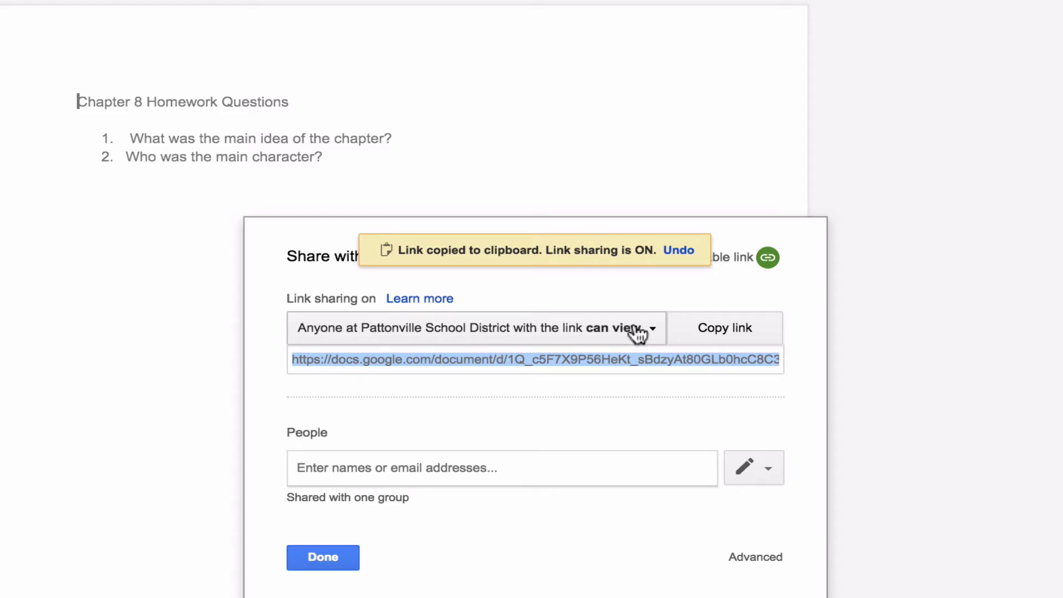
# Step: Try link sharing set to Public on the web with Can view access for the homework document, and cancel the change
pyautogui.click(608, 333)
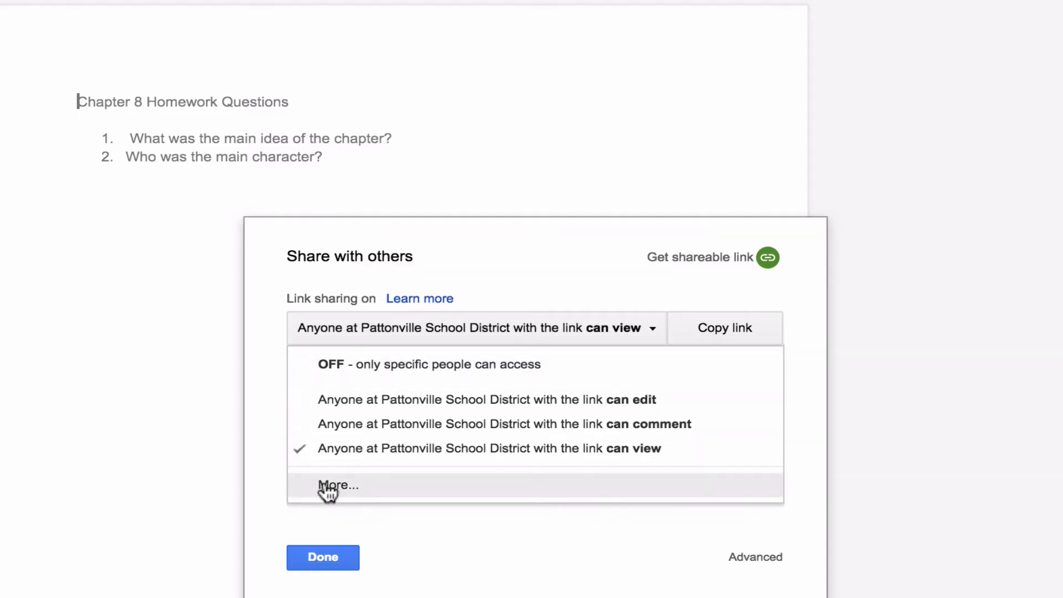
pyautogui.click(342, 487)
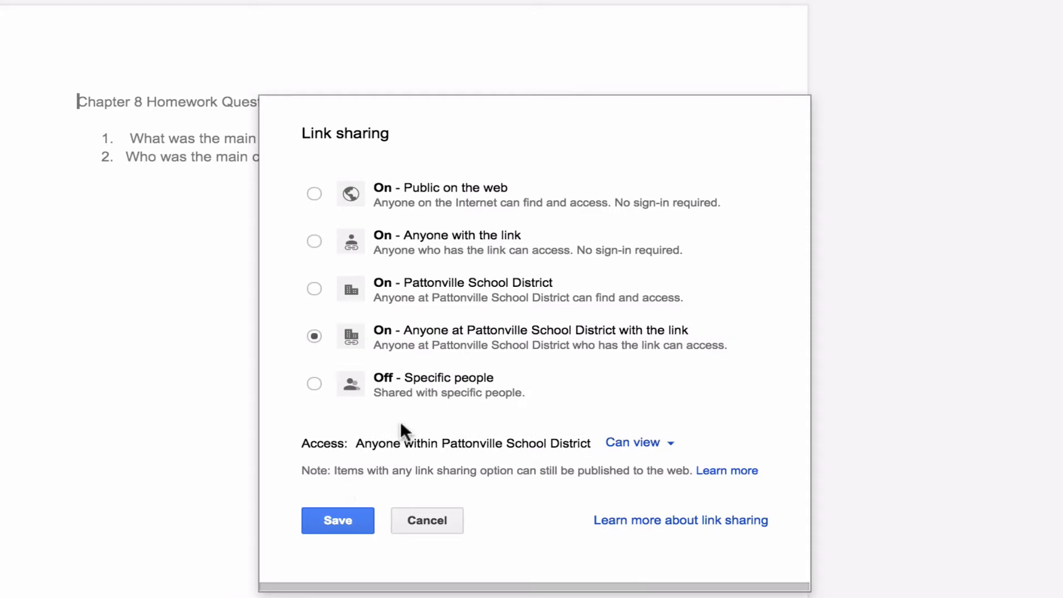
pyautogui.click(314, 194)
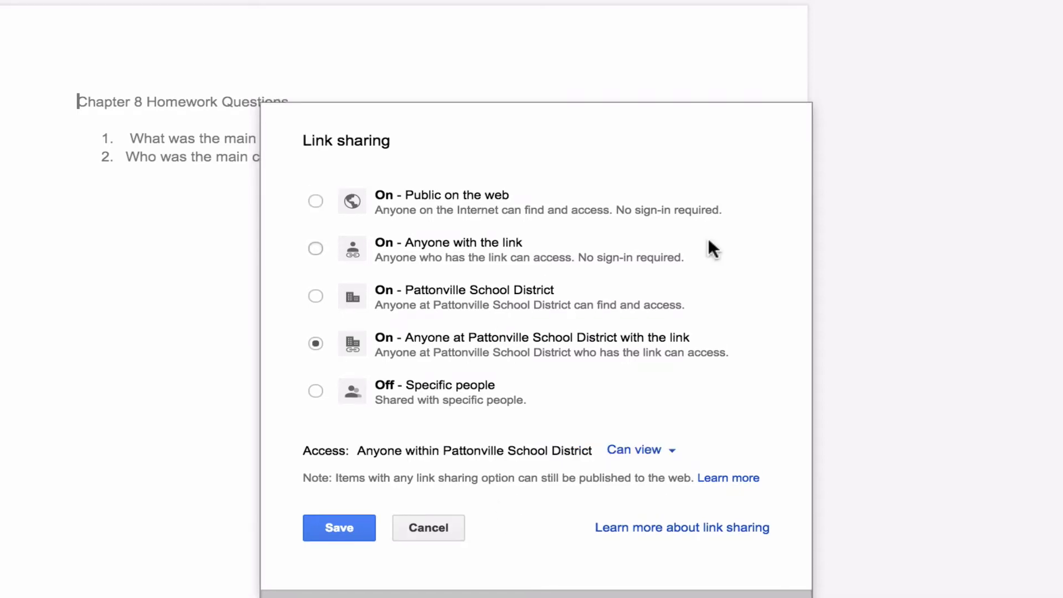
pyautogui.click(315, 200)
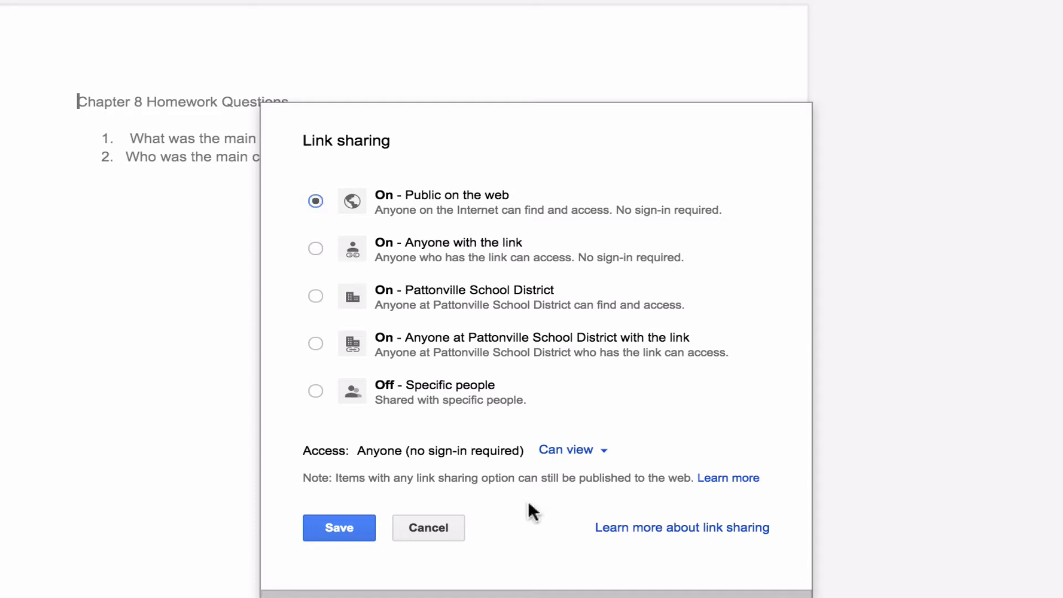
pyautogui.click(581, 453)
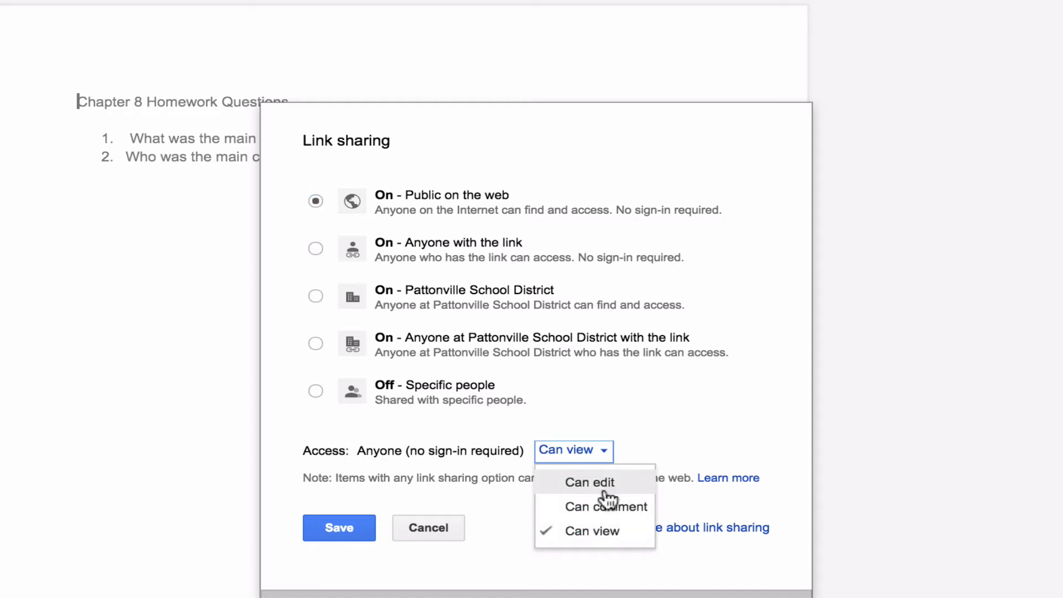
pyautogui.click(630, 536)
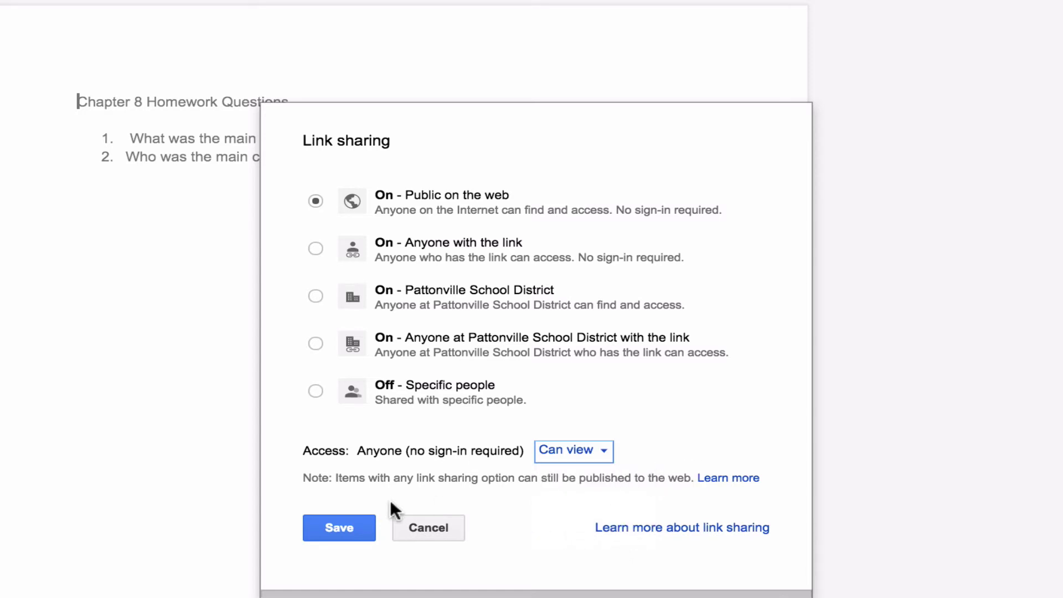
pyautogui.click(429, 528)
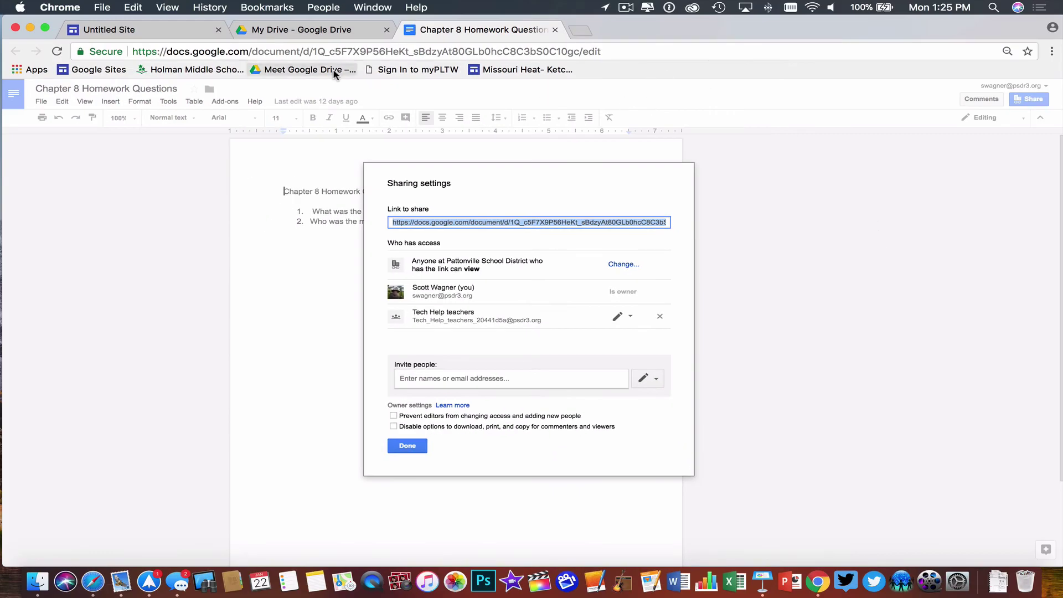
# Step: Return to the Untitled Site editor and add a new page named Links
pyautogui.click(314, 30)
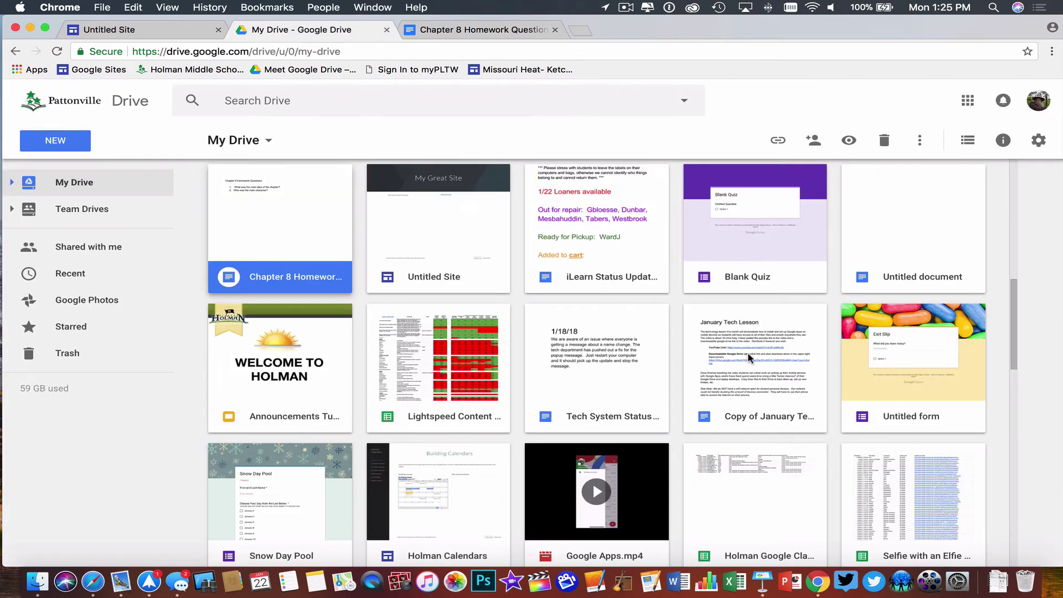
pyautogui.click(186, 38)
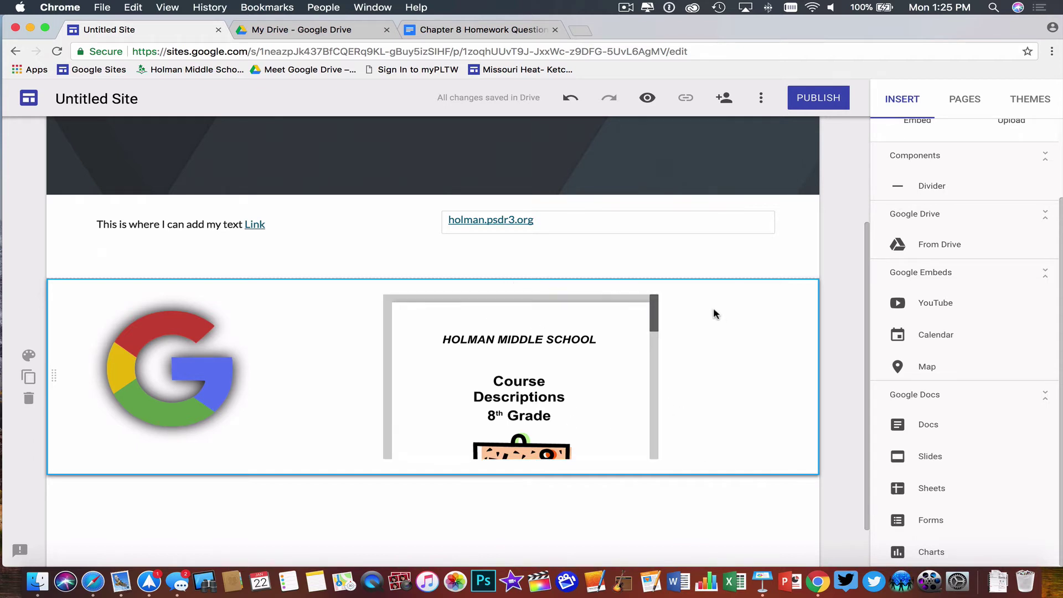
pyautogui.scroll(5, 713, 314)
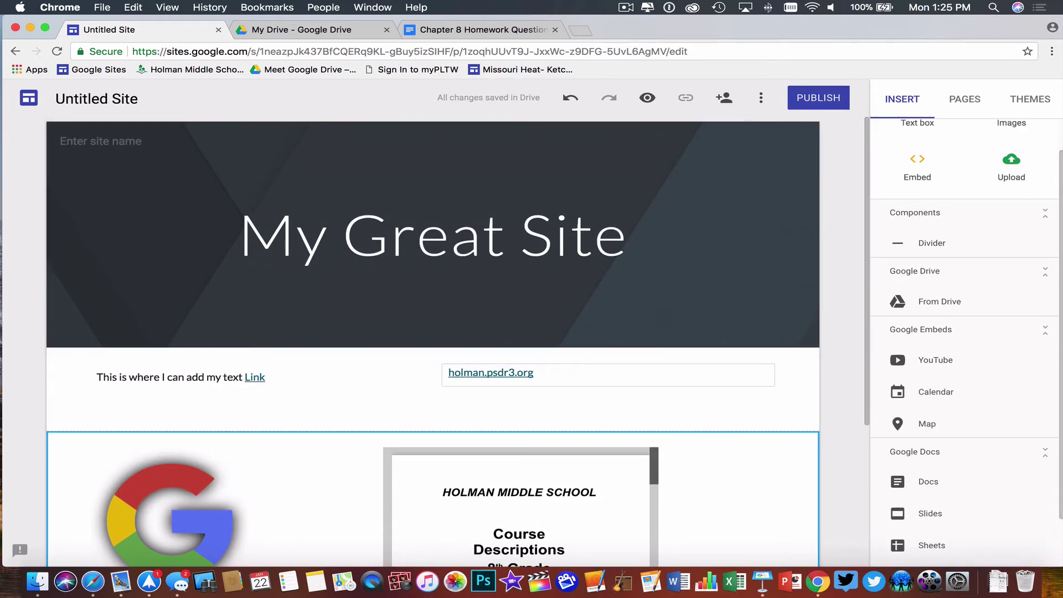
pyautogui.click(969, 104)
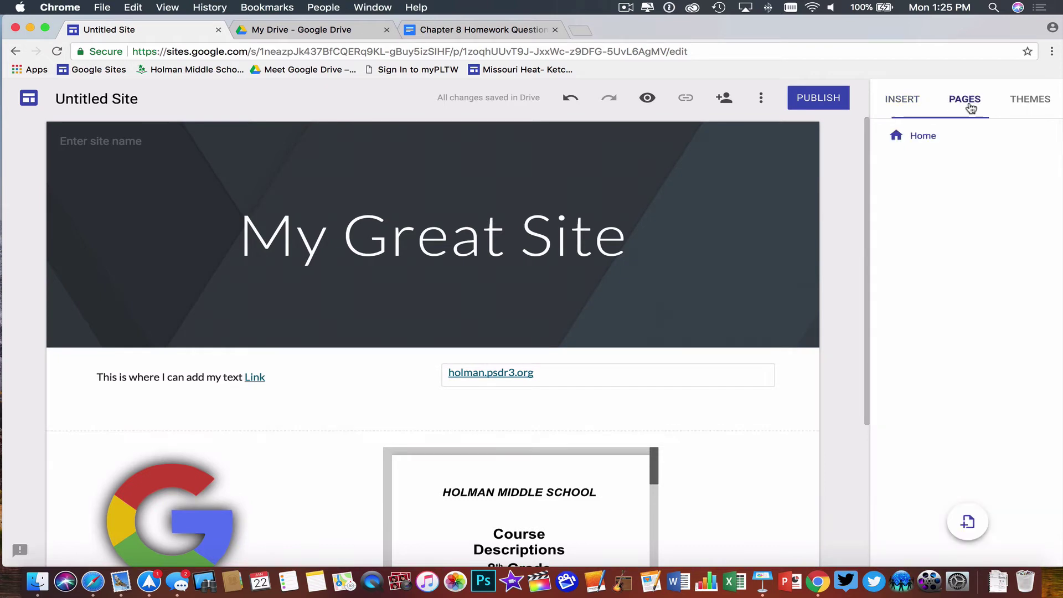
pyautogui.click(968, 522)
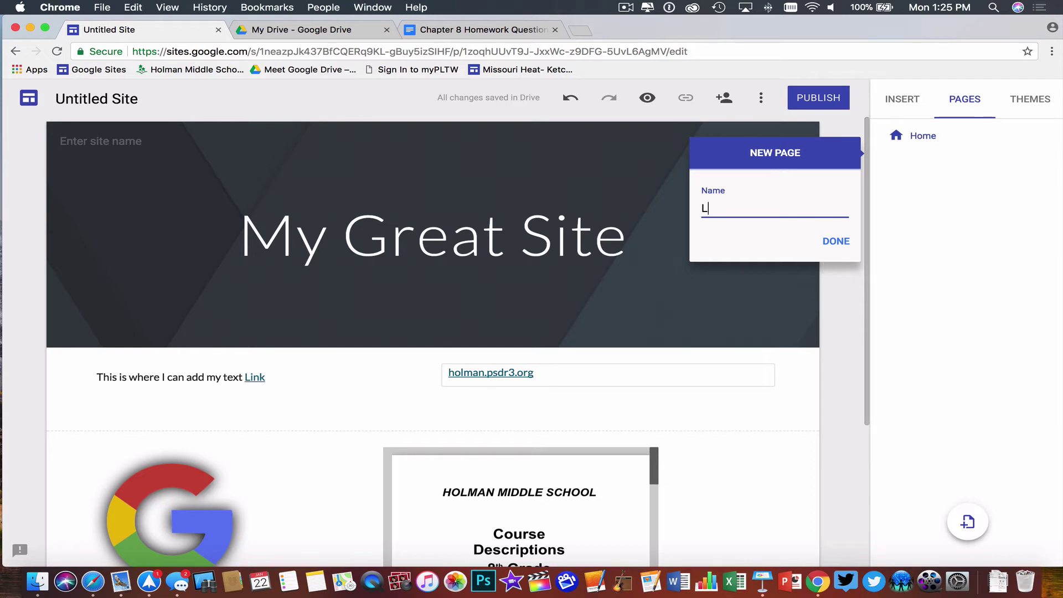
pyautogui.click(832, 243)
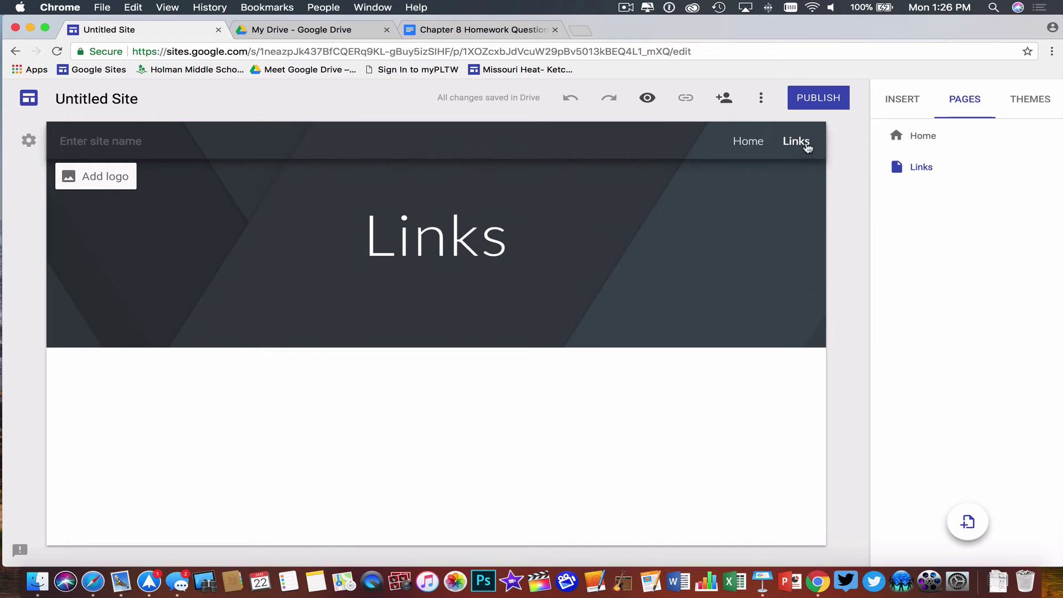
# Step: View the site's navigation mode options and create a sub page named Science under the Links page
pyautogui.click(27, 142)
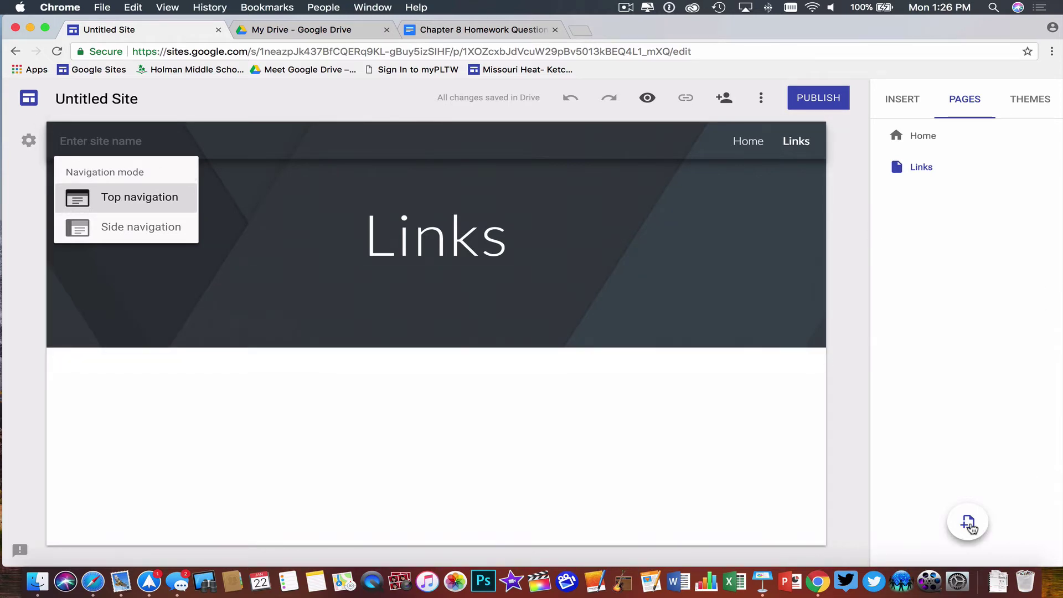
pyautogui.moveTo(938, 169)
pyautogui.click(1055, 168)
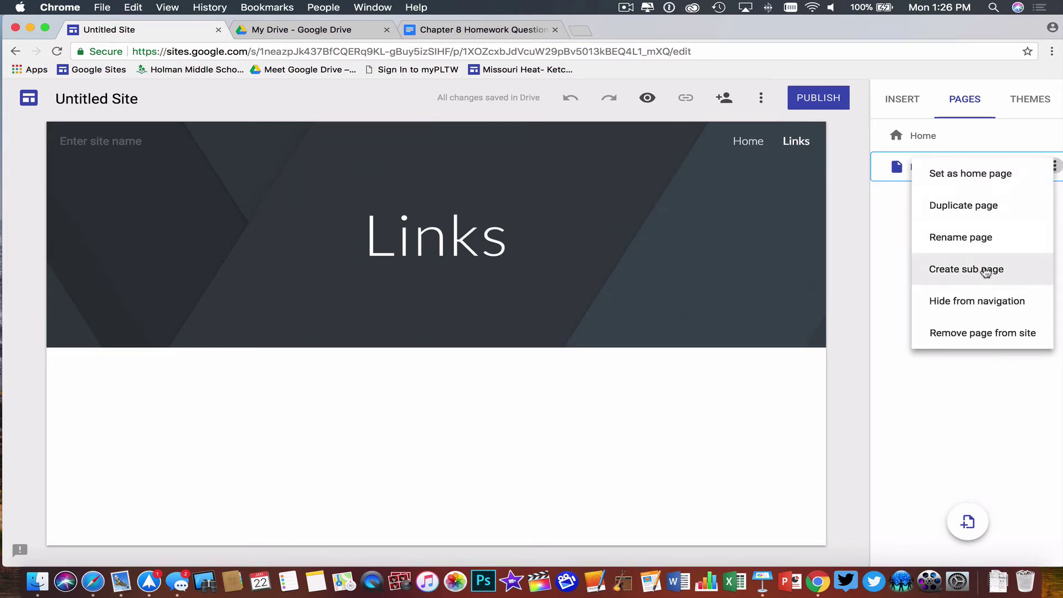
pyautogui.click(965, 270)
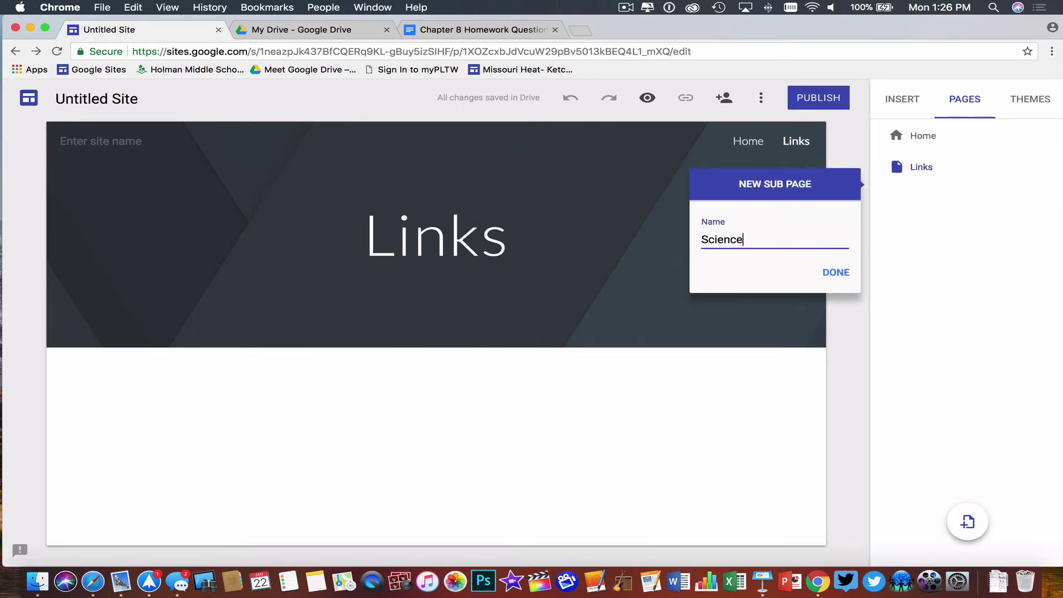
pyautogui.click(840, 275)
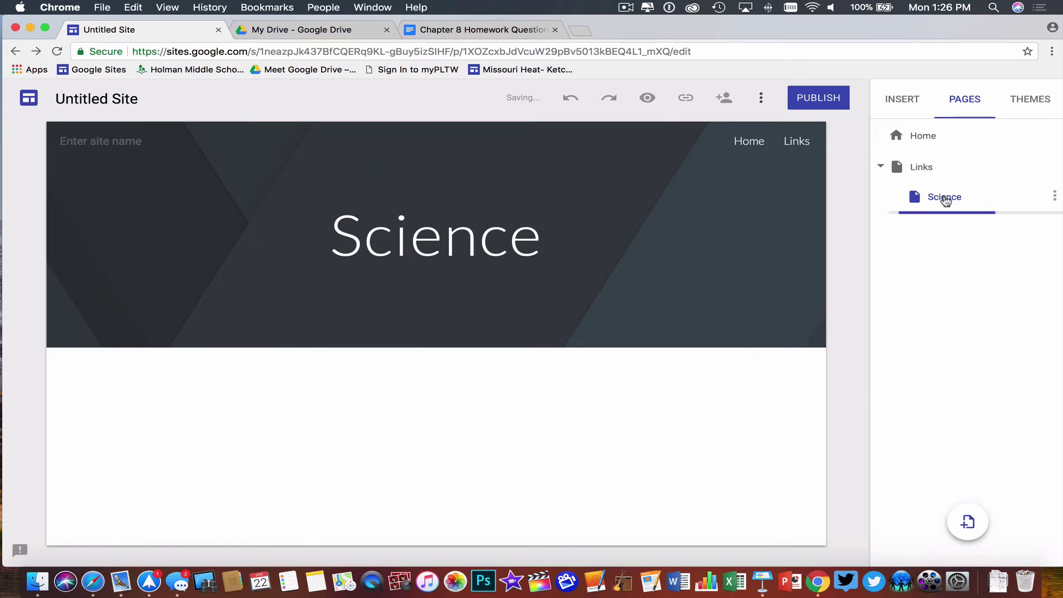
pyautogui.moveTo(801, 152)
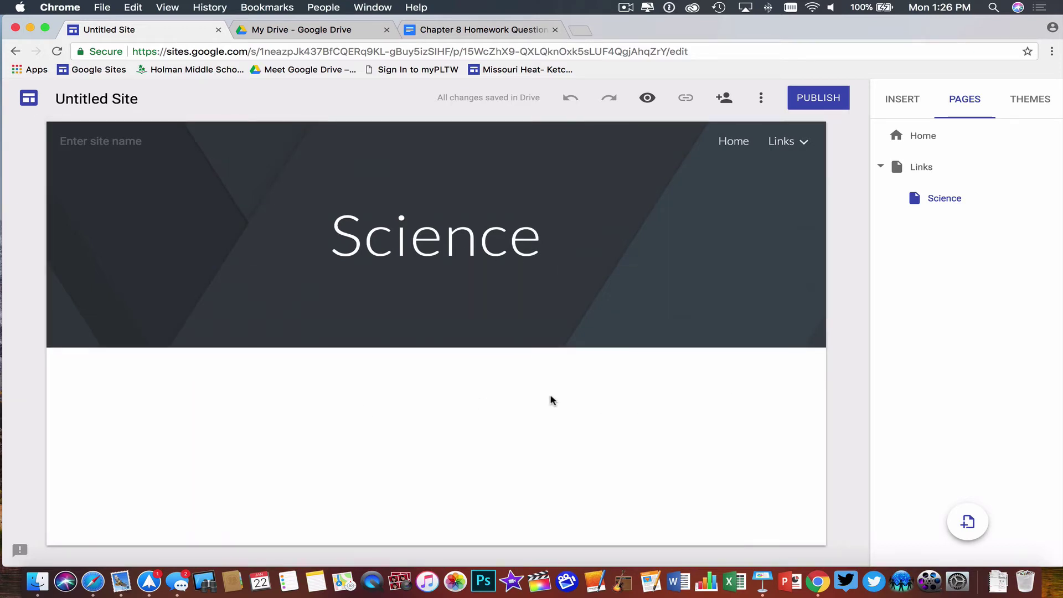
# Step: Explore the content insertion options for the Science page, including YouTube video search and uploaded videos, and close the picker without selecting anything
pyautogui.doubleClick(401, 430)
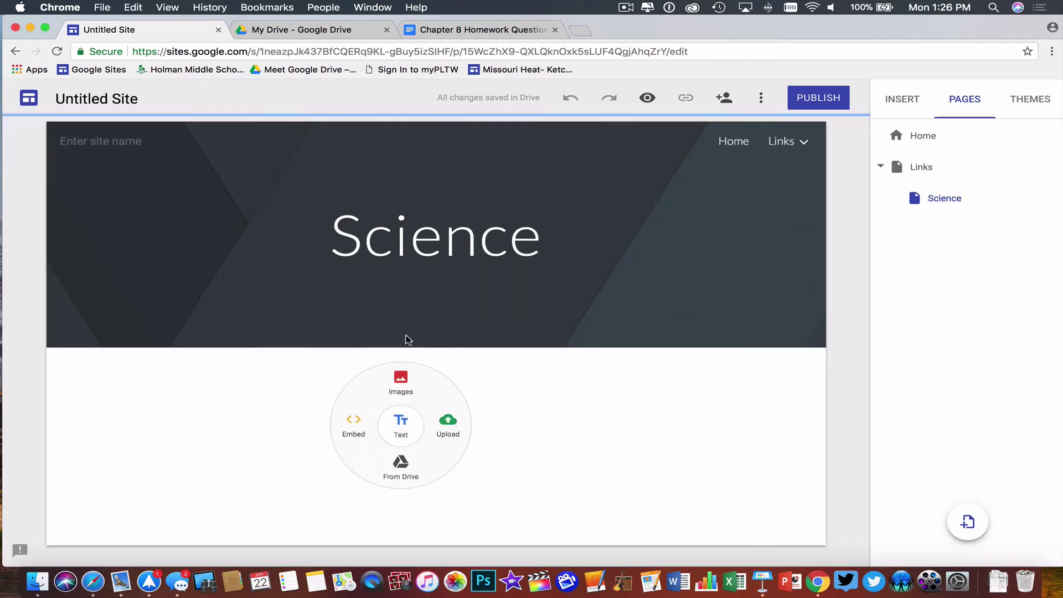
pyautogui.click(908, 103)
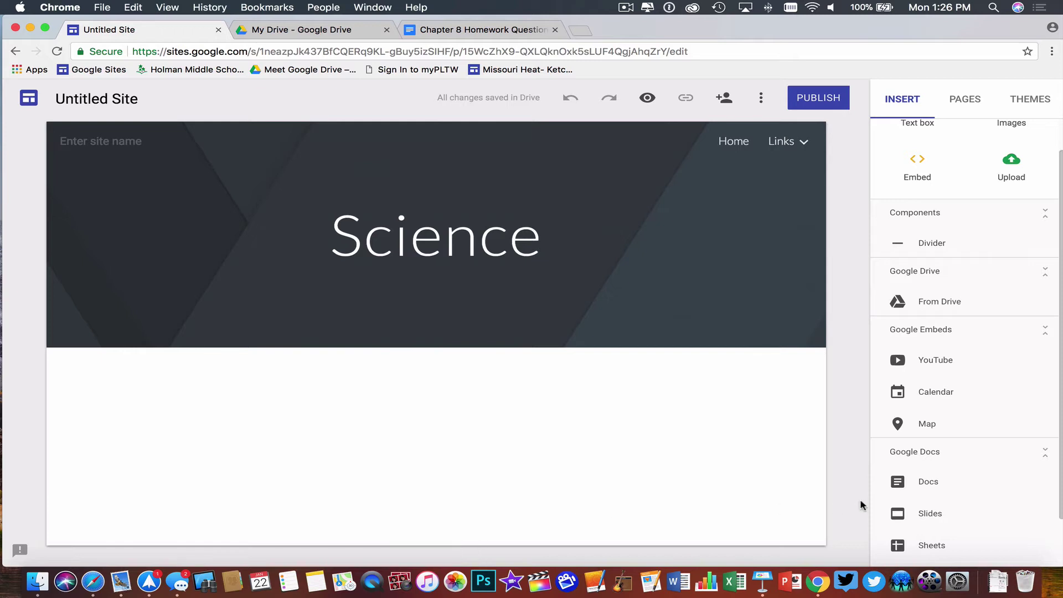
pyautogui.scroll(-2, 949, 452)
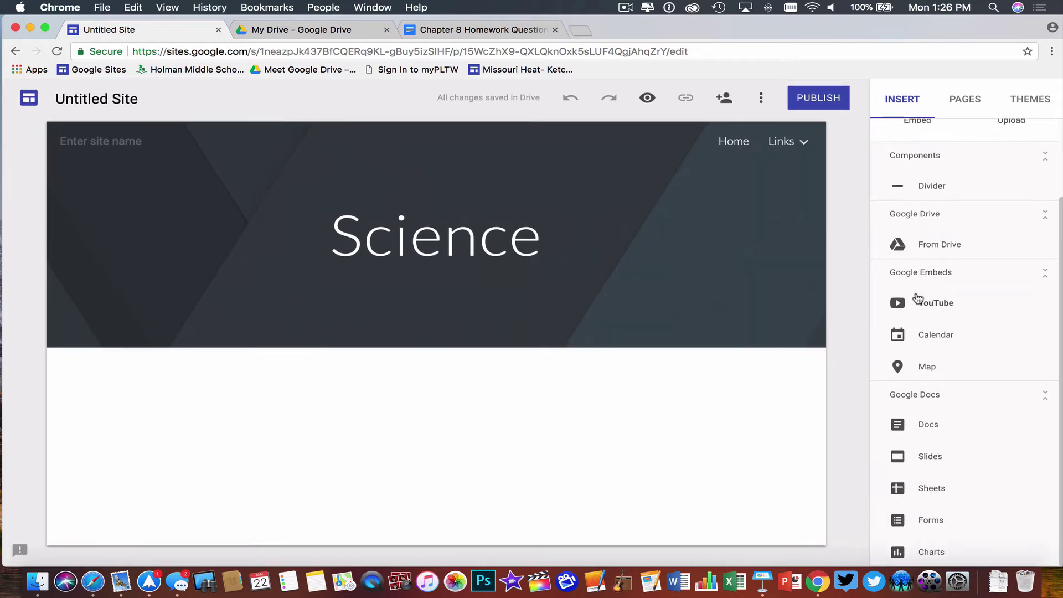
pyautogui.click(938, 302)
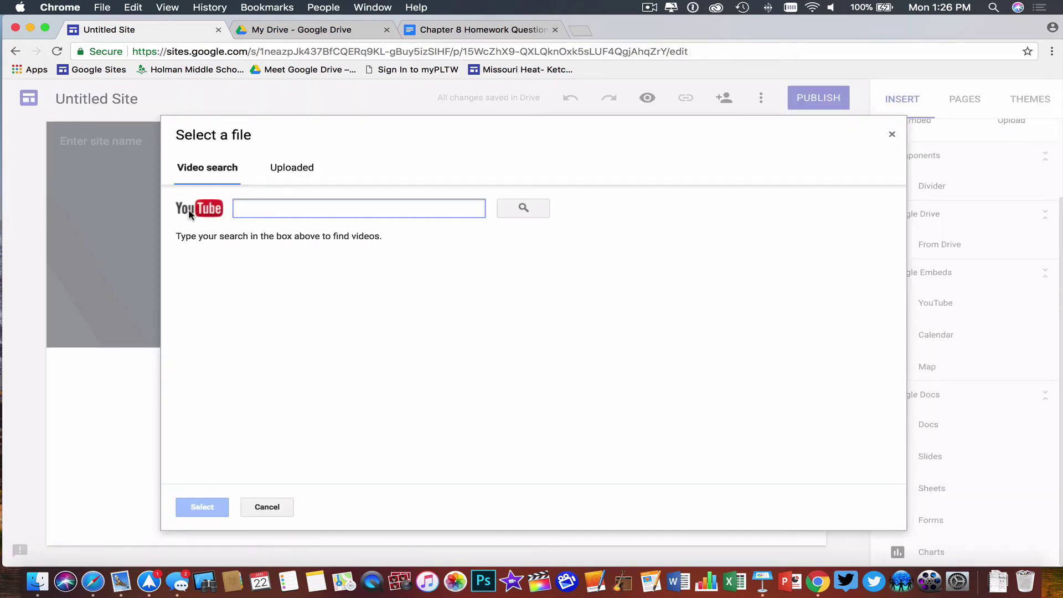
pyautogui.click(284, 170)
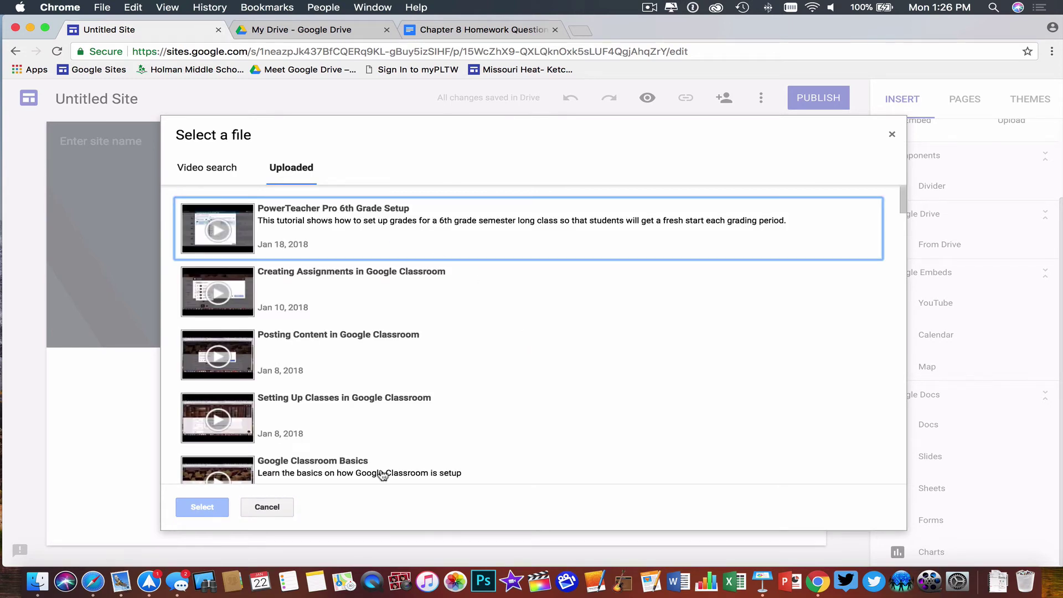
pyautogui.scroll(-1, 371, 409)
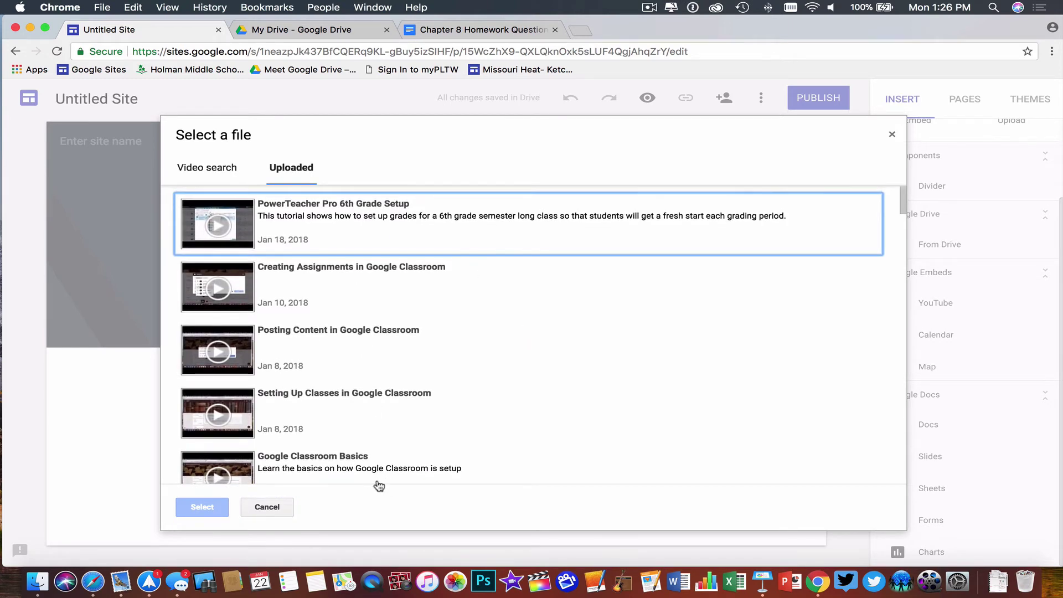
pyautogui.click(210, 173)
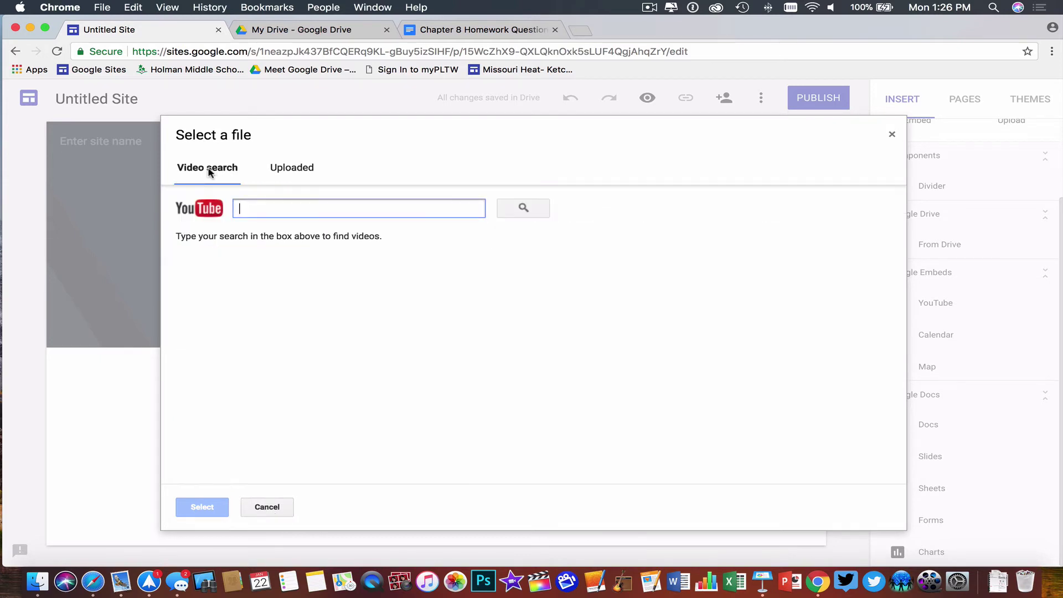
pyautogui.click(266, 507)
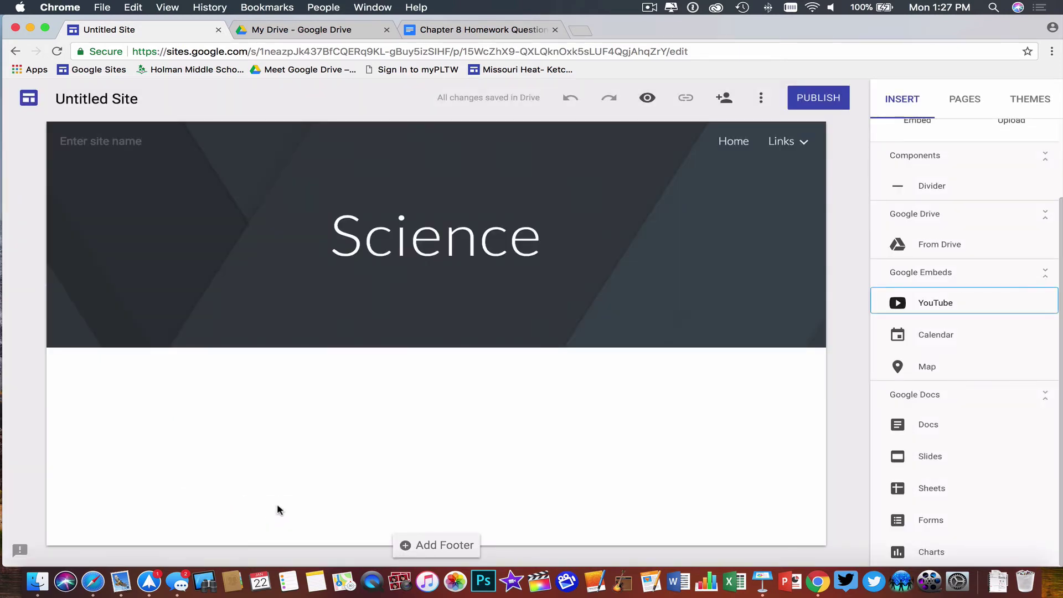
# Step: Look through the calendars and Google Docs available to embed on the Science page, and close both pickers without inserting anything
pyautogui.click(946, 335)
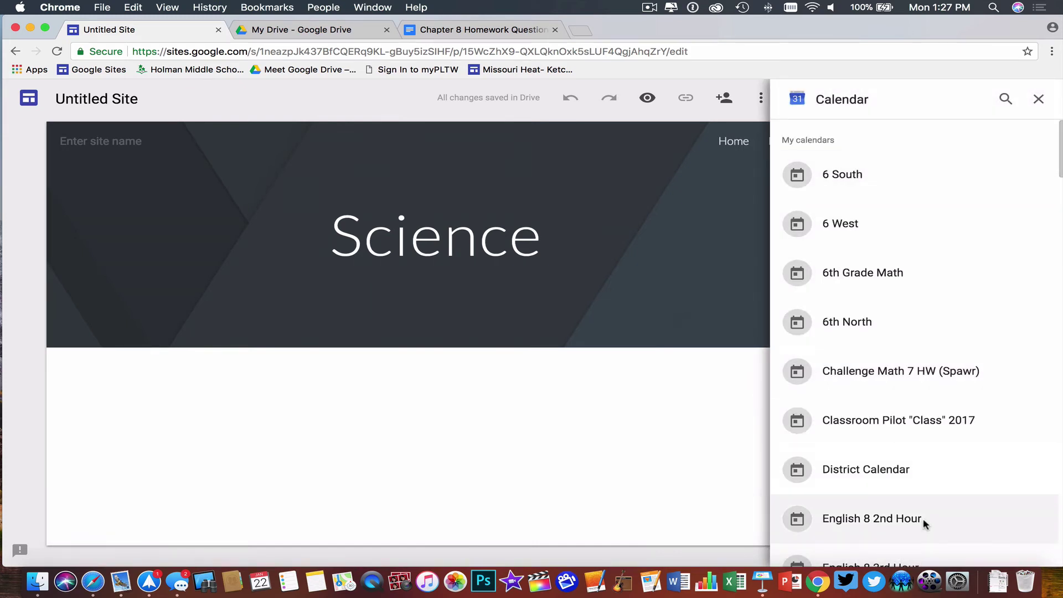
pyautogui.click(1039, 99)
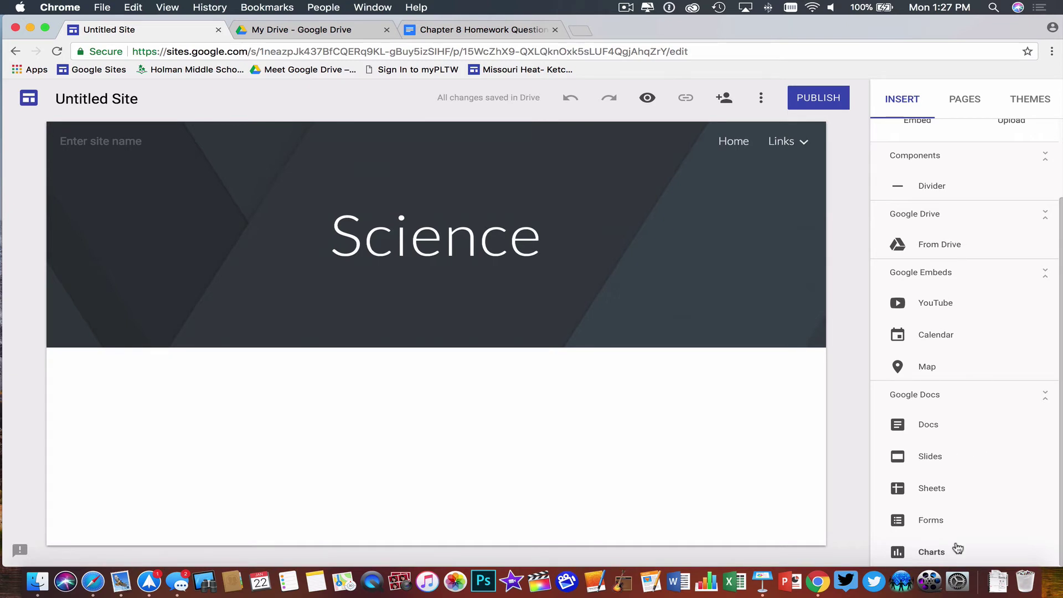
pyautogui.click(937, 425)
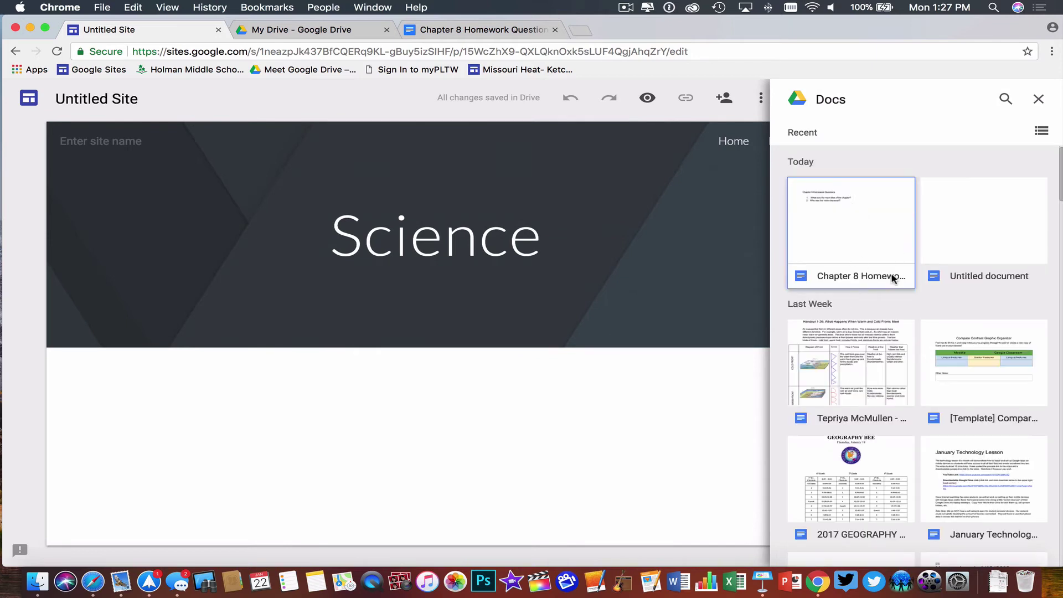
pyautogui.click(862, 234)
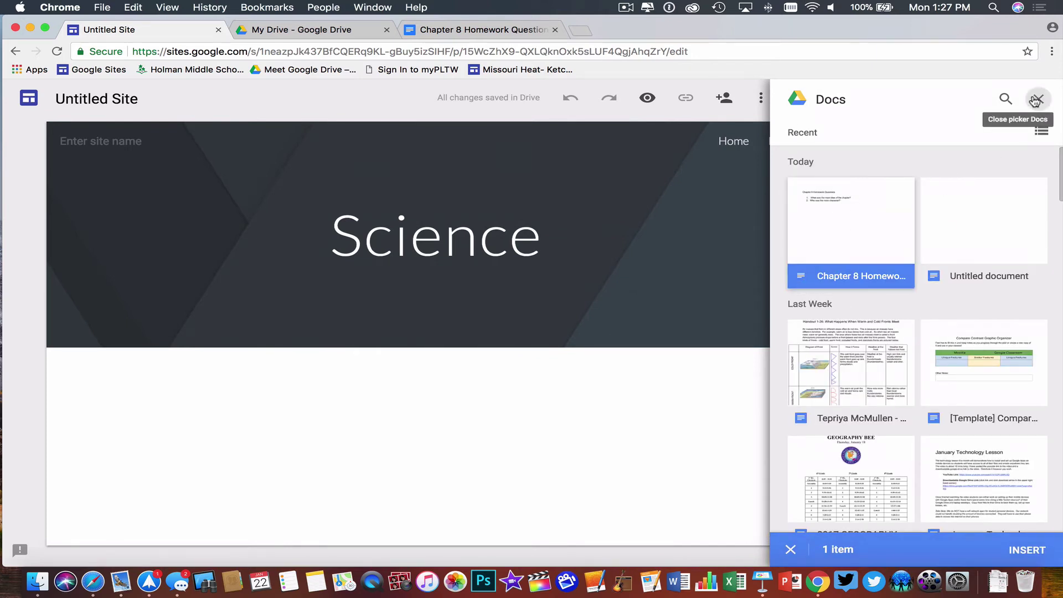
pyautogui.click(1035, 101)
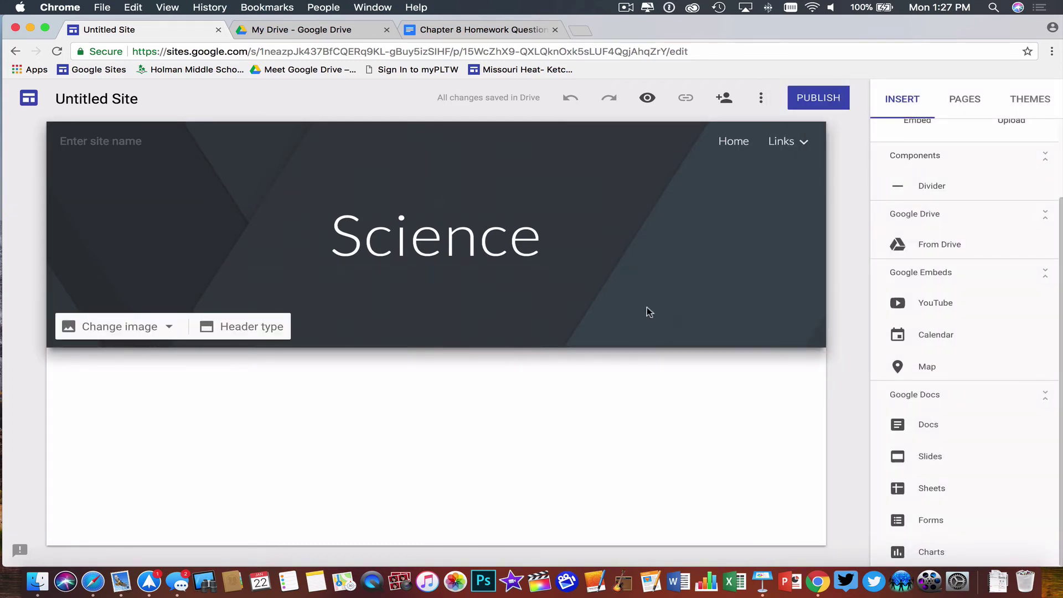
# Step: Replace the Science page's header image with the typewriter keys picture from the gallery
pyautogui.click(143, 327)
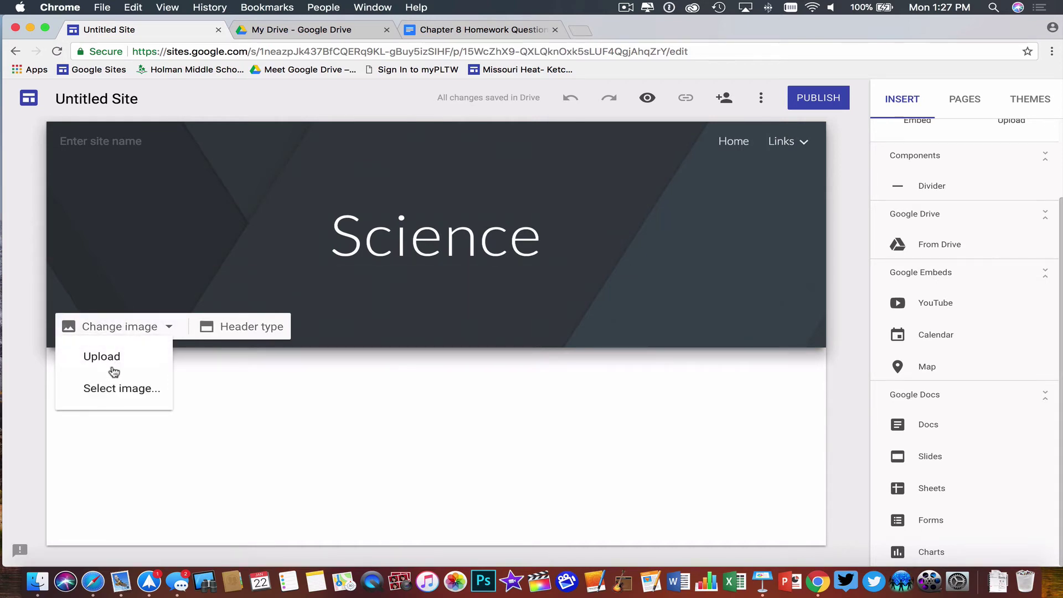
pyautogui.click(119, 390)
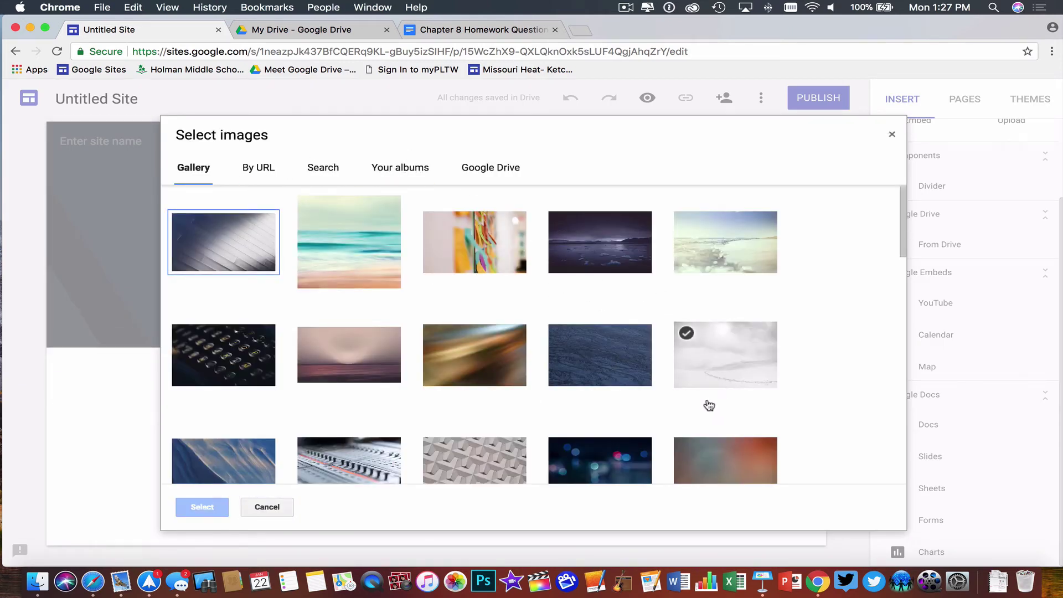
pyautogui.click(227, 357)
pyautogui.click(204, 507)
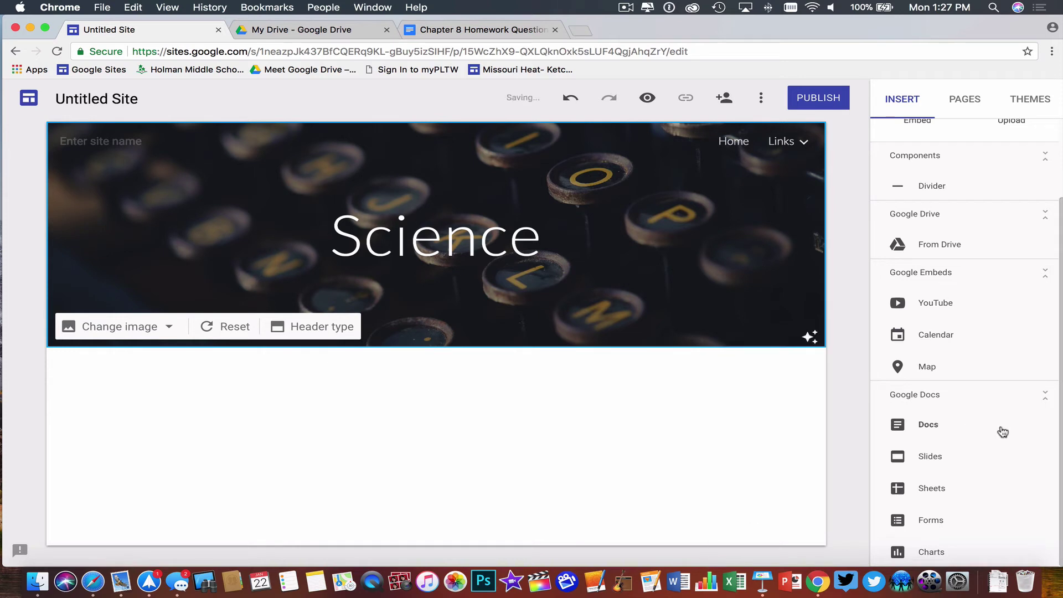
# Step: Browse the available themes, try Aristotle, and apply the Vision theme to the site
pyautogui.click(1026, 101)
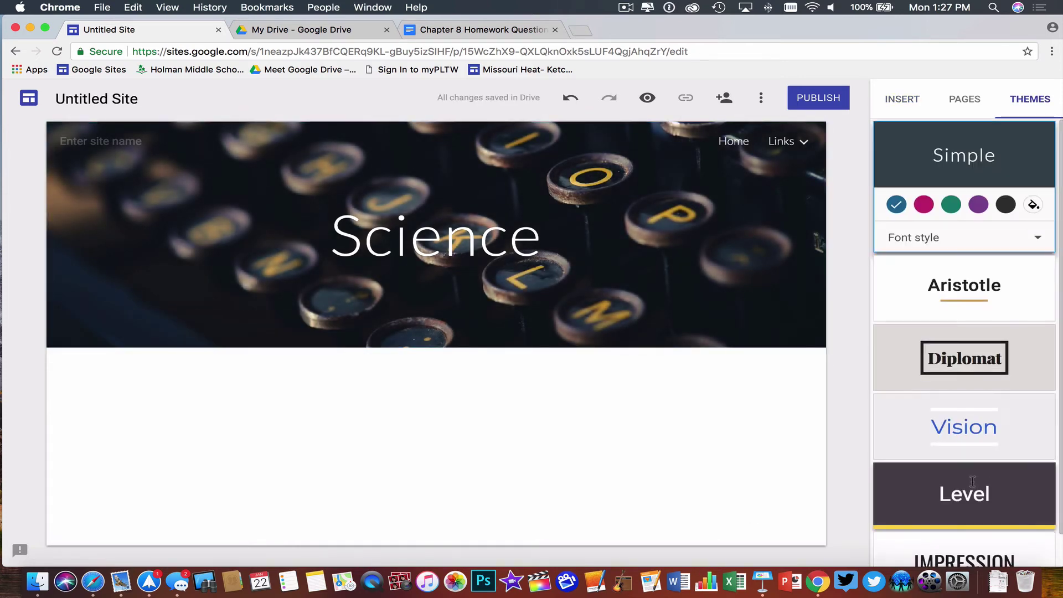
pyautogui.scroll(-2, 973, 480)
pyautogui.scroll(2, 973, 479)
pyautogui.scroll(-1, 978, 468)
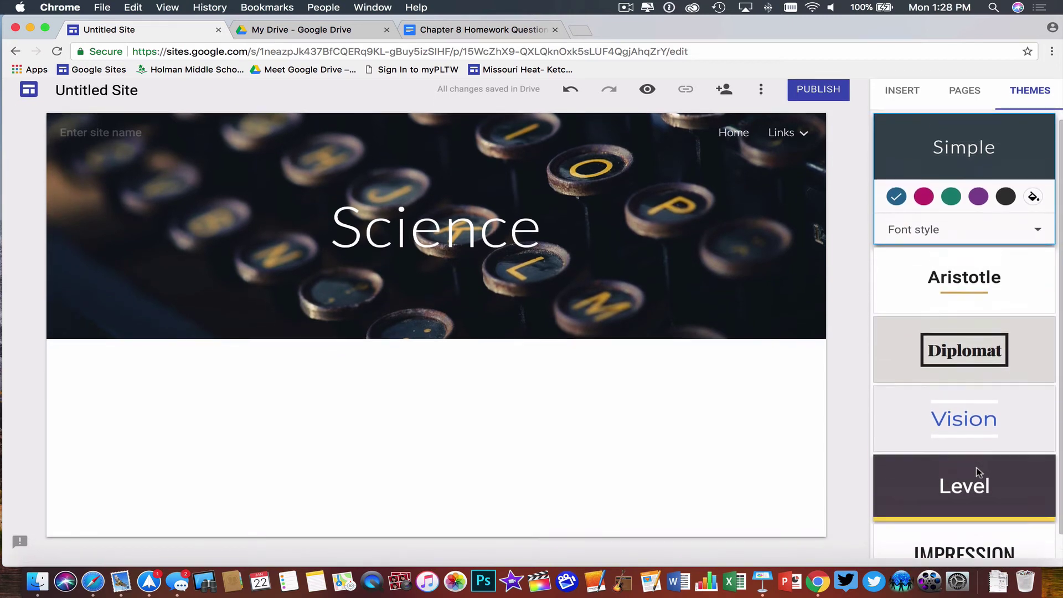
pyautogui.scroll(1, 976, 468)
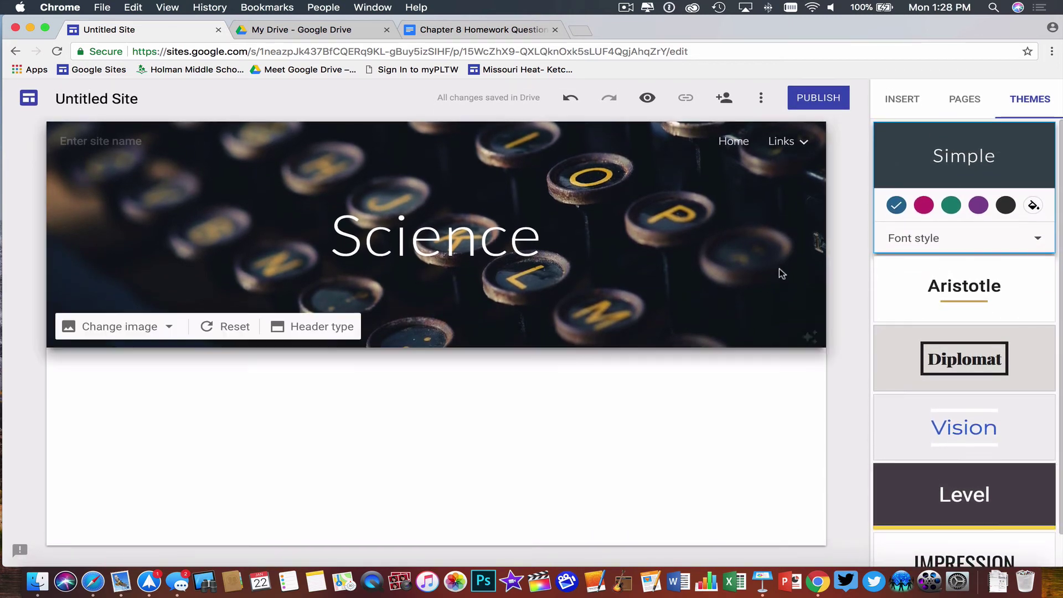
pyautogui.click(1008, 290)
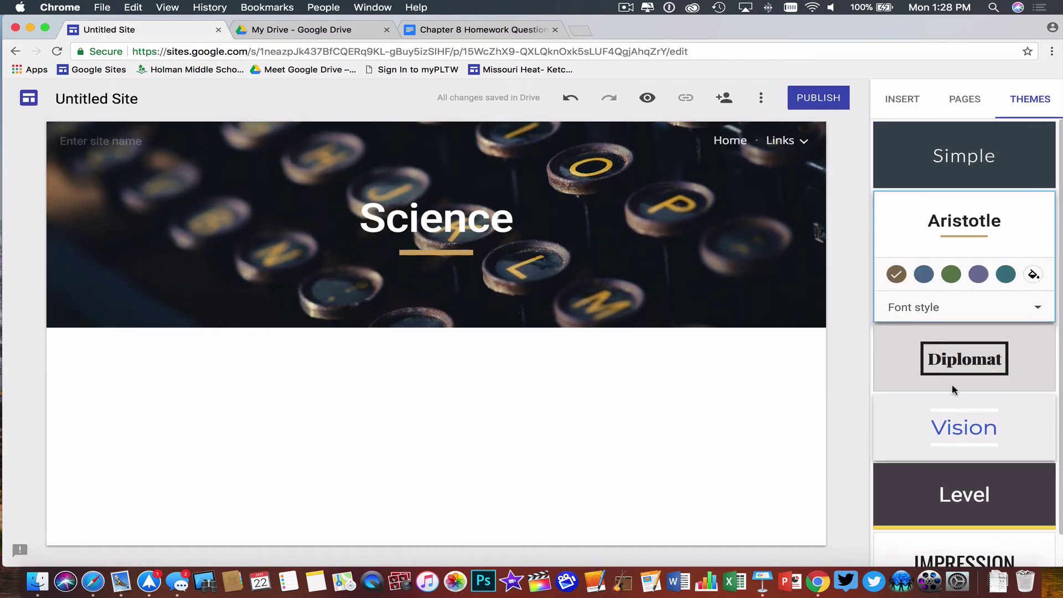
pyautogui.click(1034, 446)
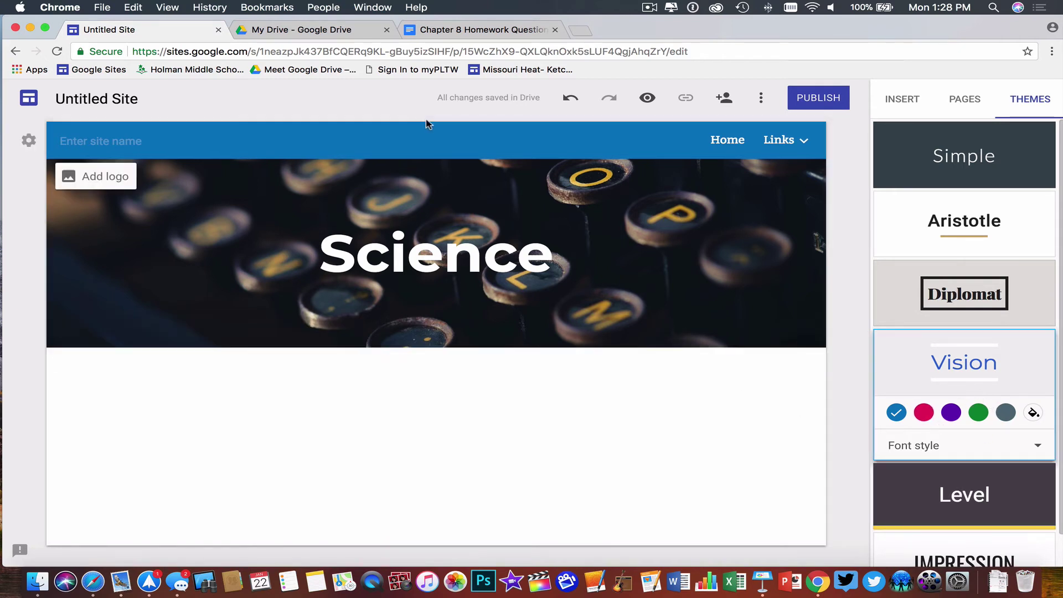
# Step: Try the preset accent colors of the Vision theme and settle on slate gray
pyautogui.scroll(-2, 923, 409)
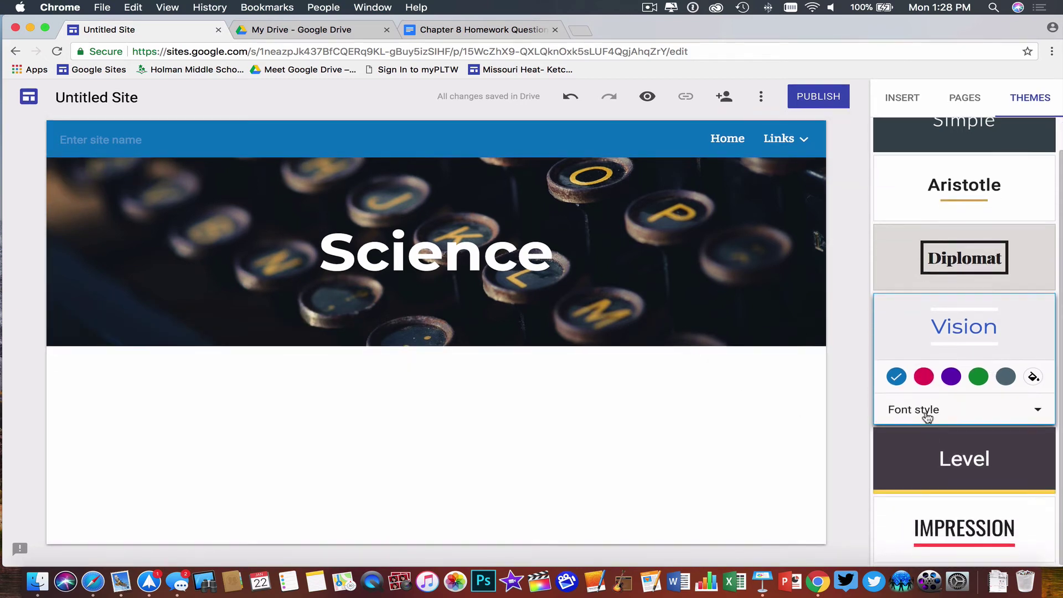
pyautogui.click(923, 376)
pyautogui.click(951, 376)
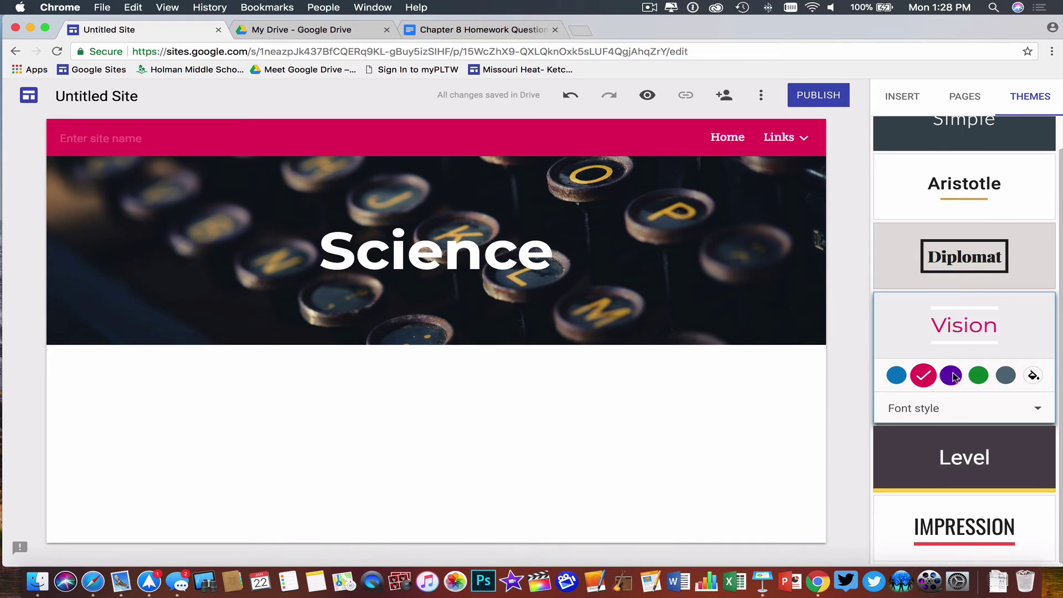
pyautogui.click(978, 381)
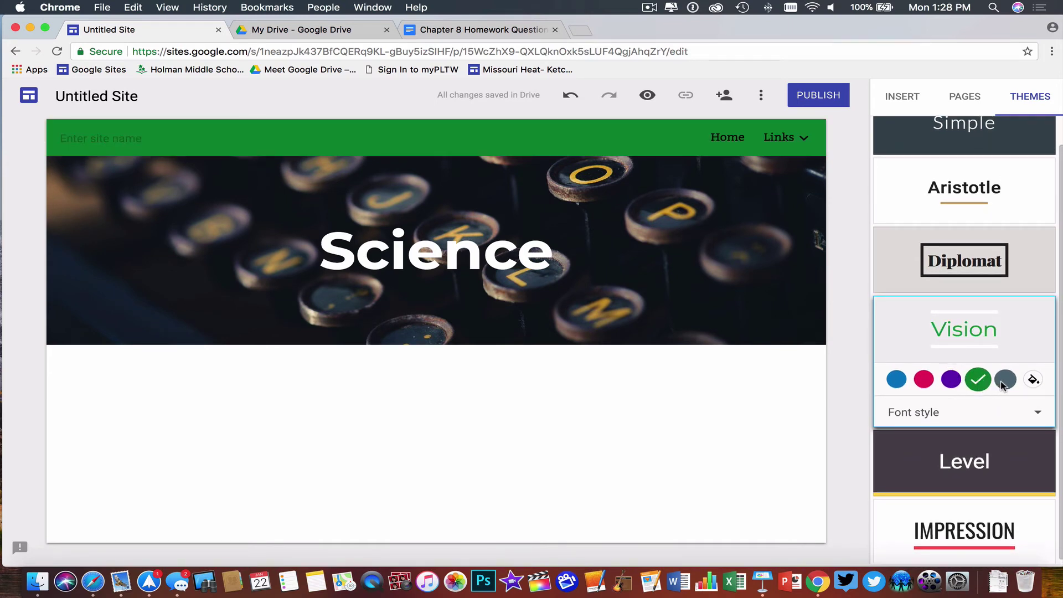
pyautogui.click(1006, 380)
# Step: Try the Modern font style for the Vision theme and switch back to Bold
pyautogui.click(934, 419)
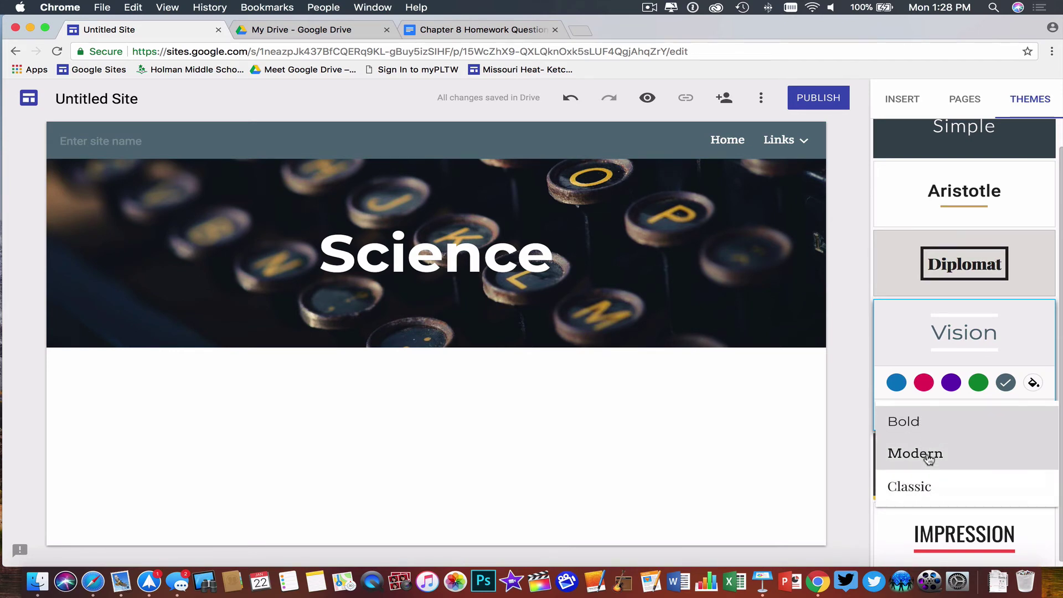
pyautogui.click(929, 457)
pyautogui.click(938, 420)
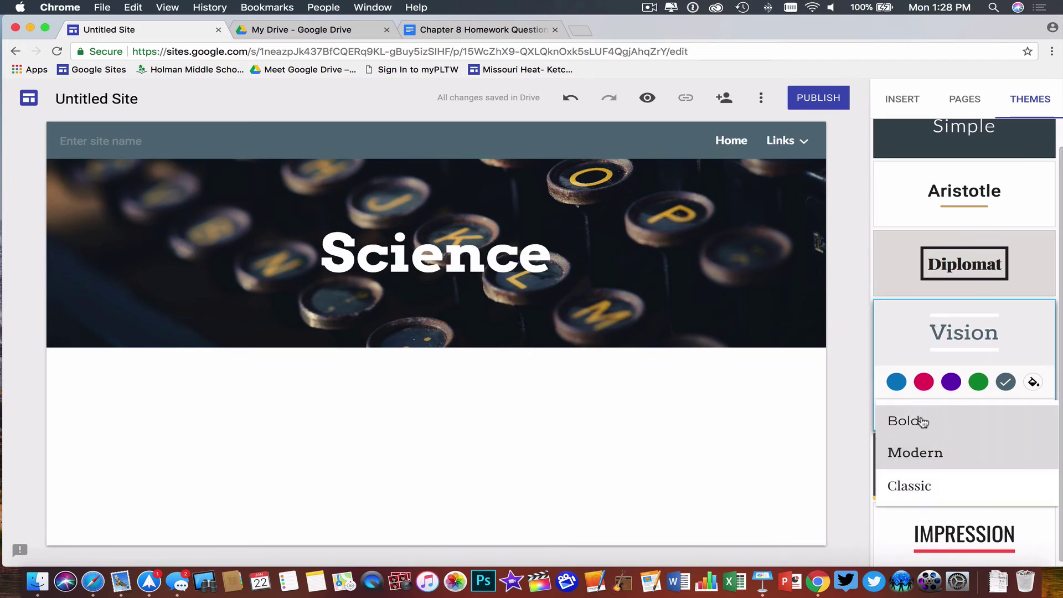
pyautogui.click(922, 422)
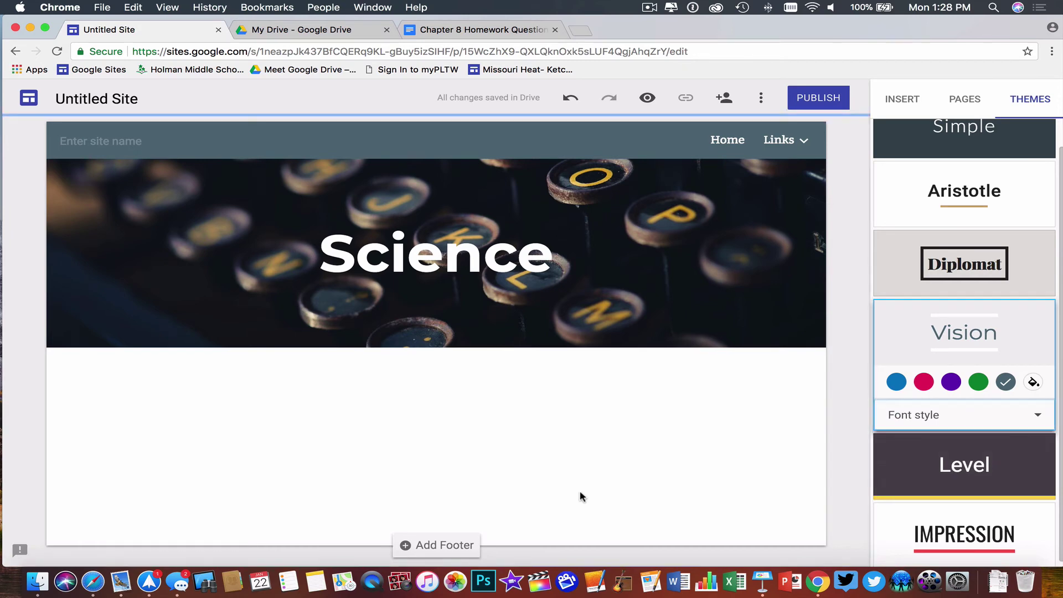
# Step: Open the Home page, review its content under the new theme, and return to the content insertion options
pyautogui.click(725, 141)
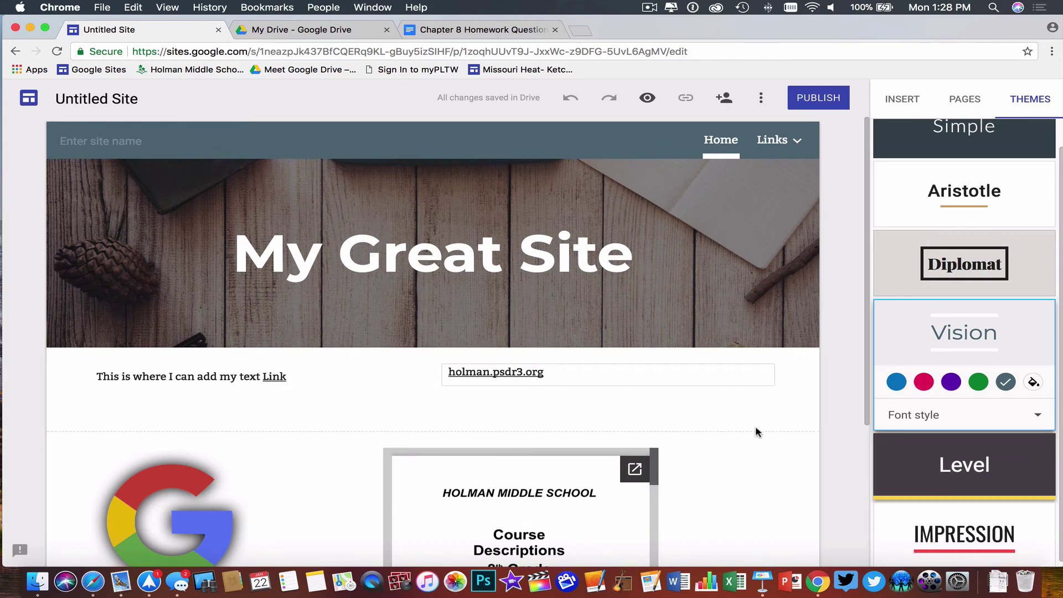
pyautogui.scroll(-4, 748, 522)
pyautogui.scroll(4, 751, 520)
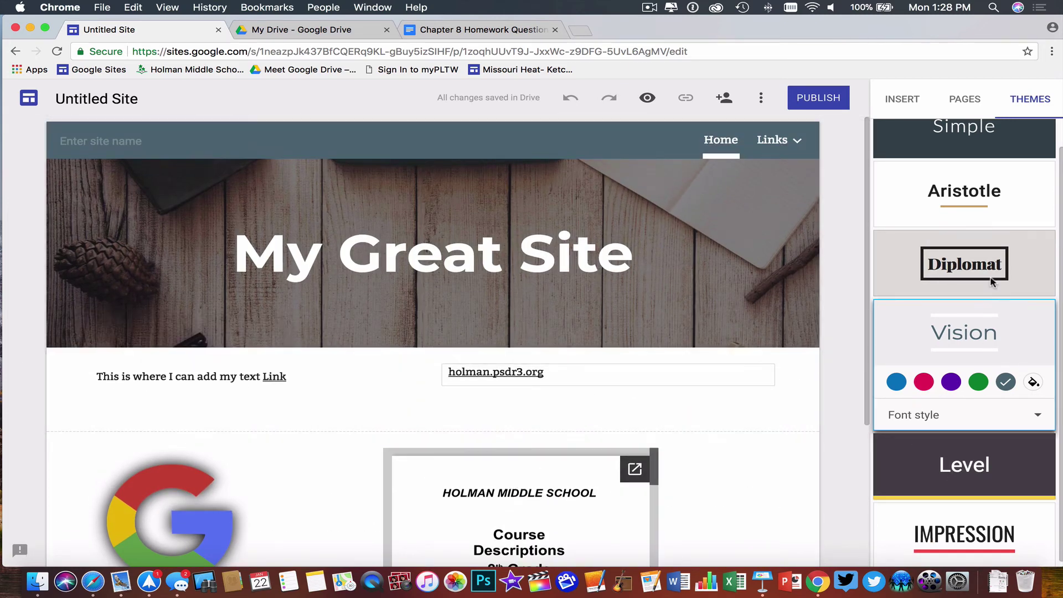
pyautogui.click(964, 101)
pyautogui.click(902, 101)
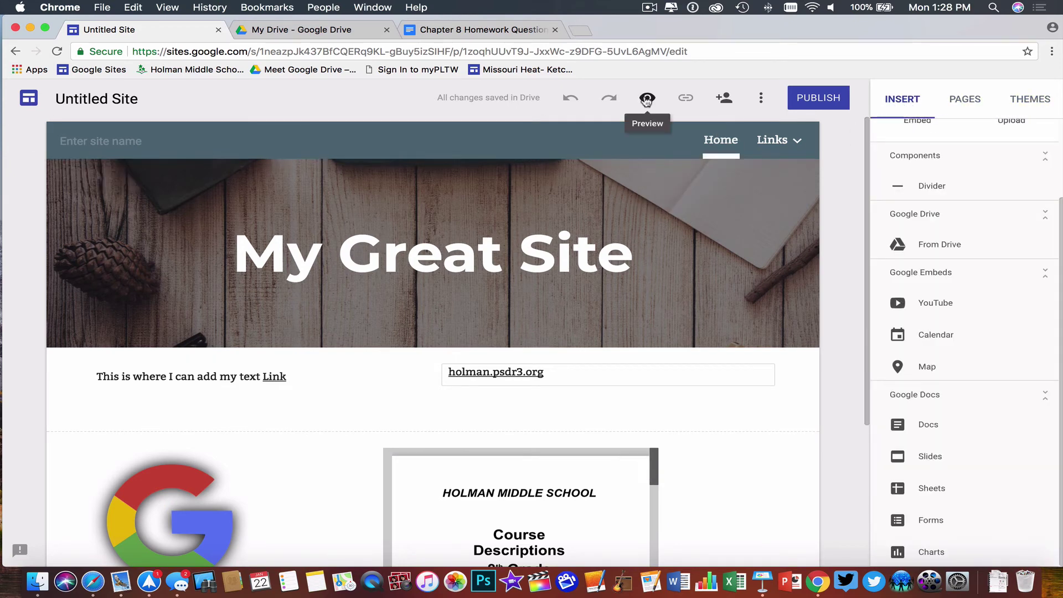
# Step: Preview the site, visit the Science page under Links, and go back to the Home page
pyautogui.click(647, 100)
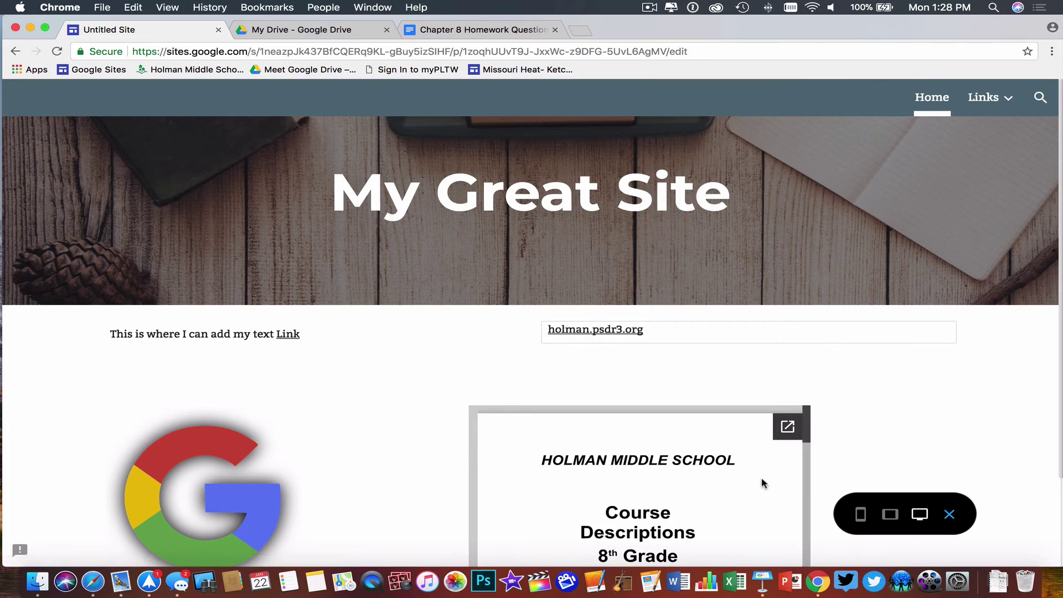
pyautogui.moveTo(988, 98)
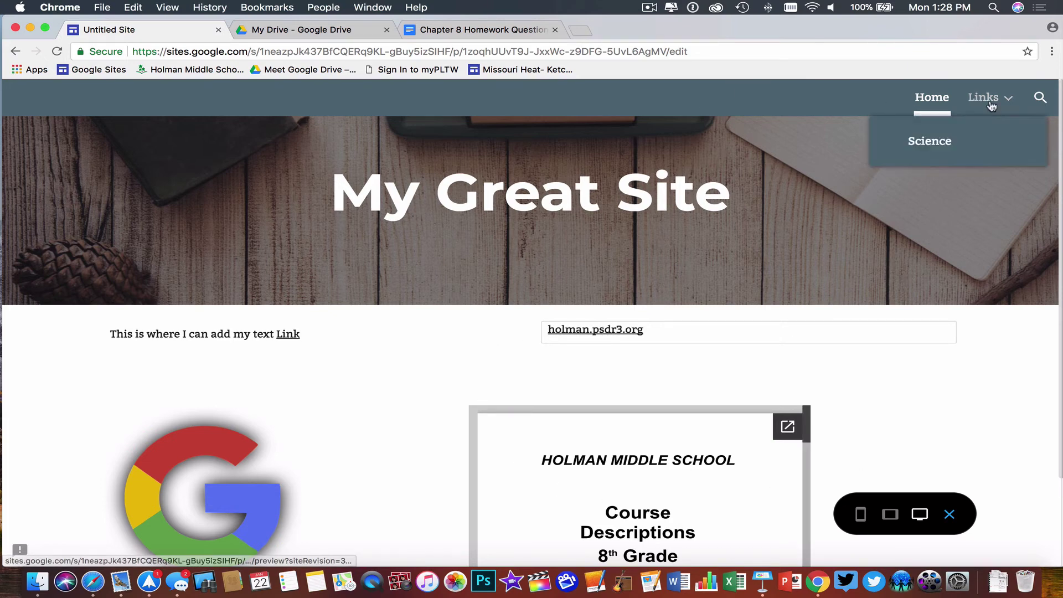
pyautogui.click(936, 143)
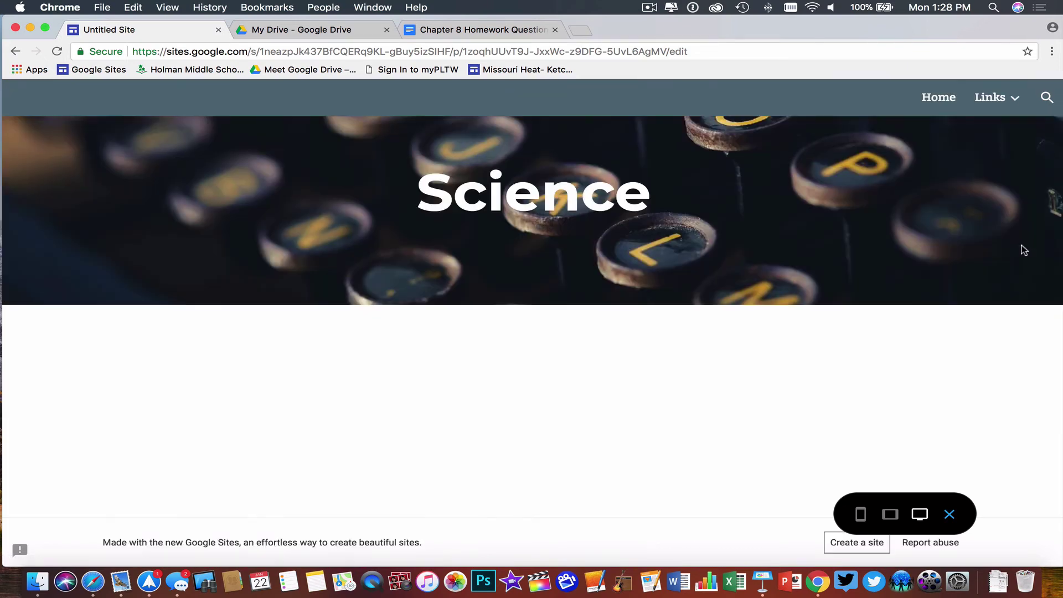
pyautogui.click(14, 51)
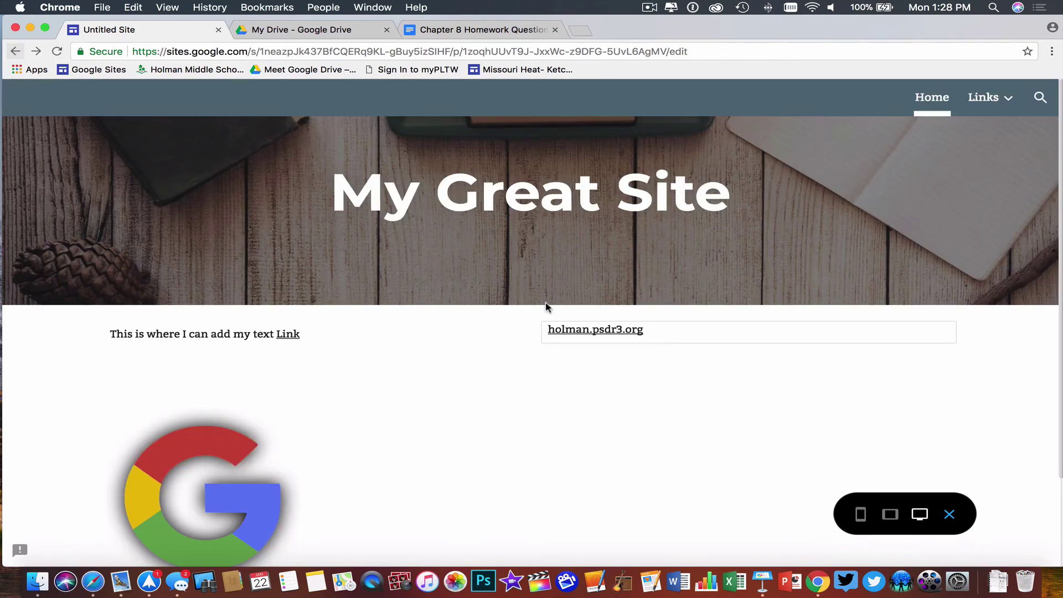
# Step: Check the Home page preview in tablet and phone layouts, including the phone navigation menu, and exit the preview
pyautogui.click(890, 514)
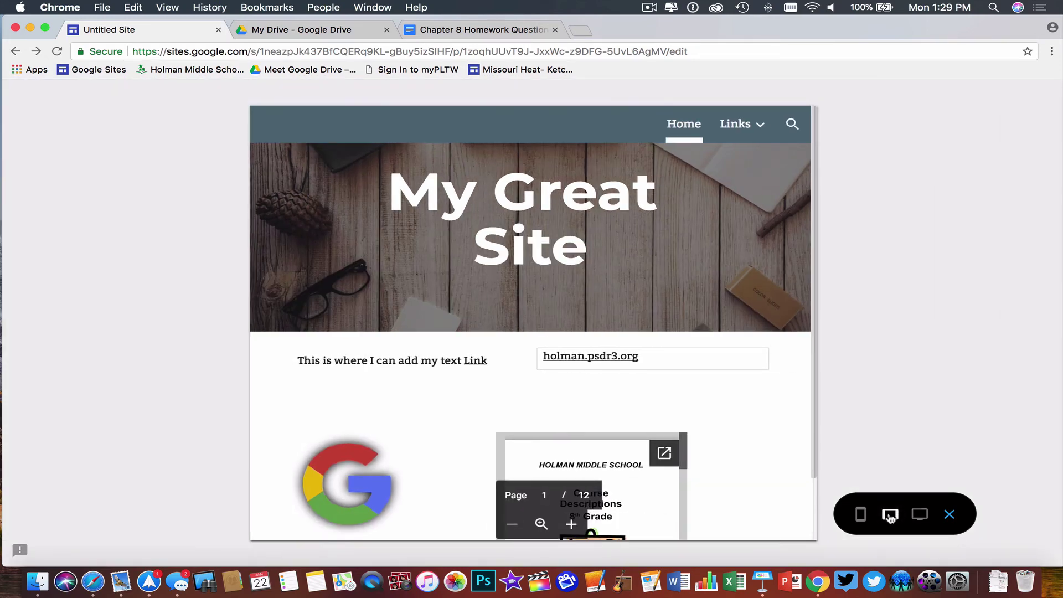
pyautogui.click(860, 514)
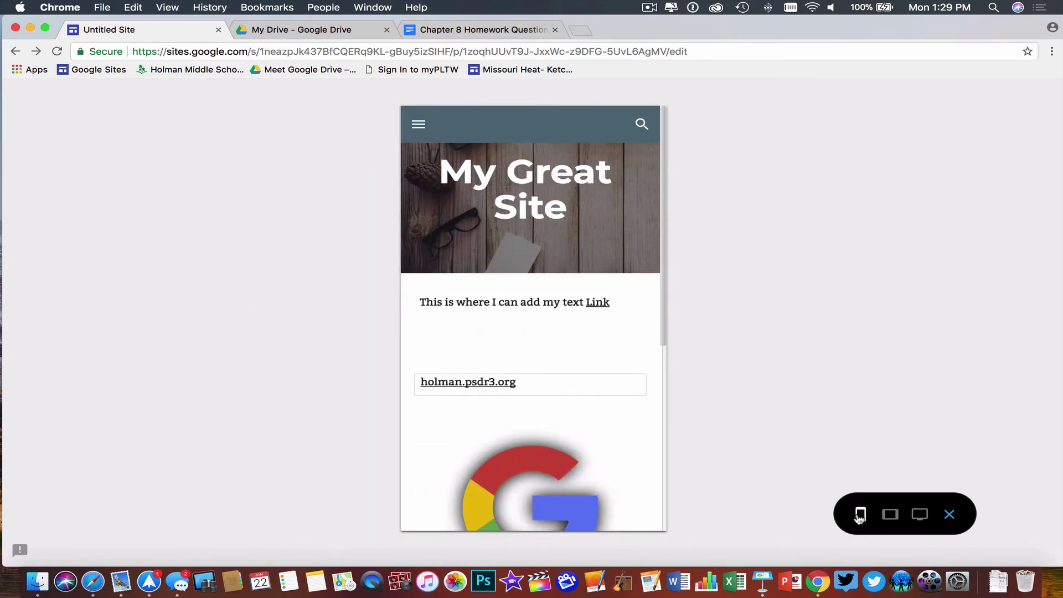
pyautogui.scroll(-10, 530, 411)
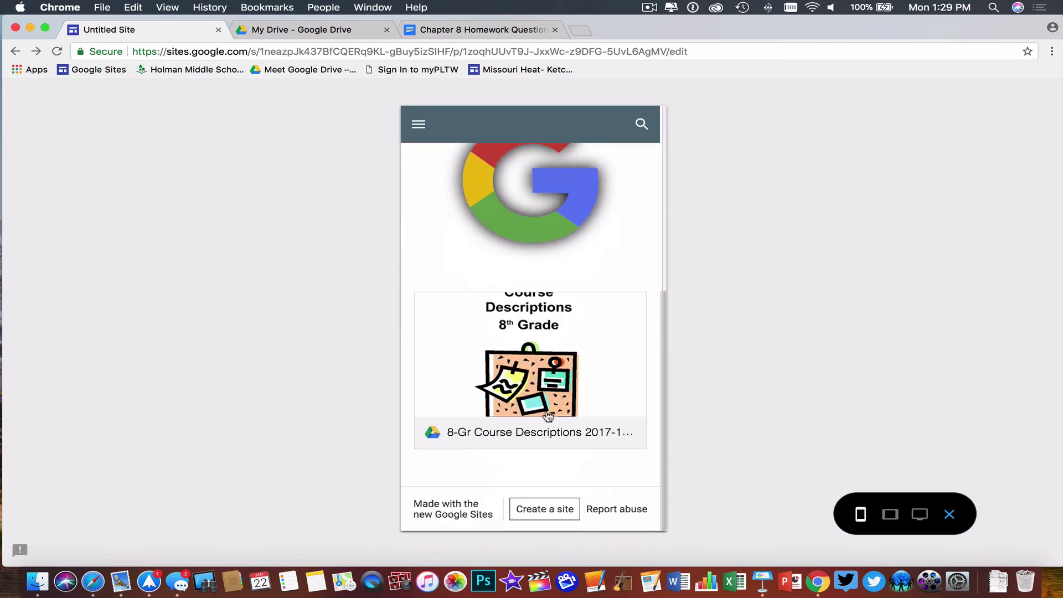
pyautogui.scroll(10, 470, 186)
pyautogui.click(421, 126)
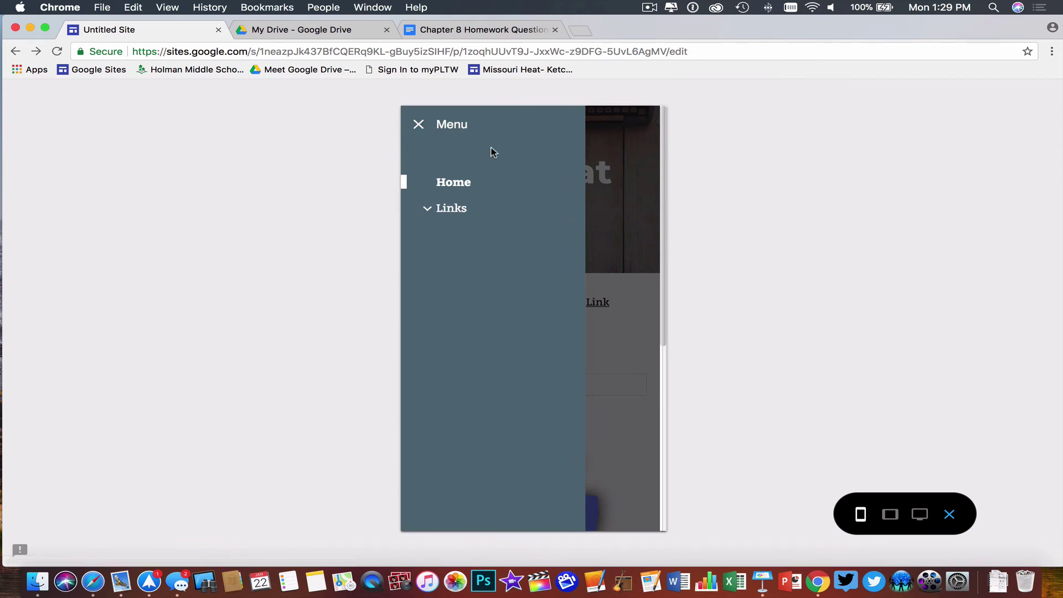
pyautogui.click(437, 131)
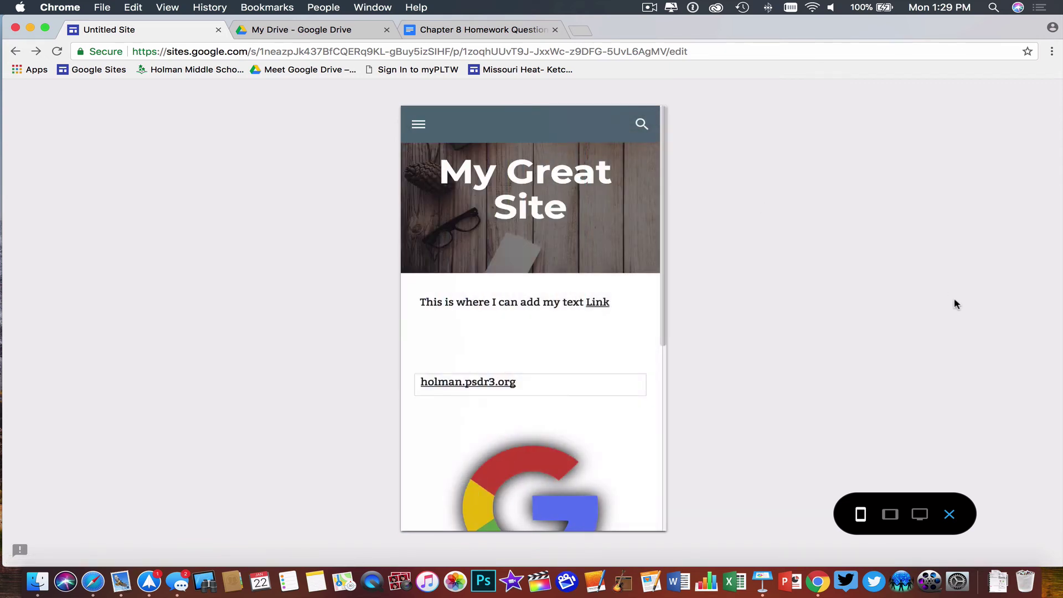
pyautogui.click(949, 516)
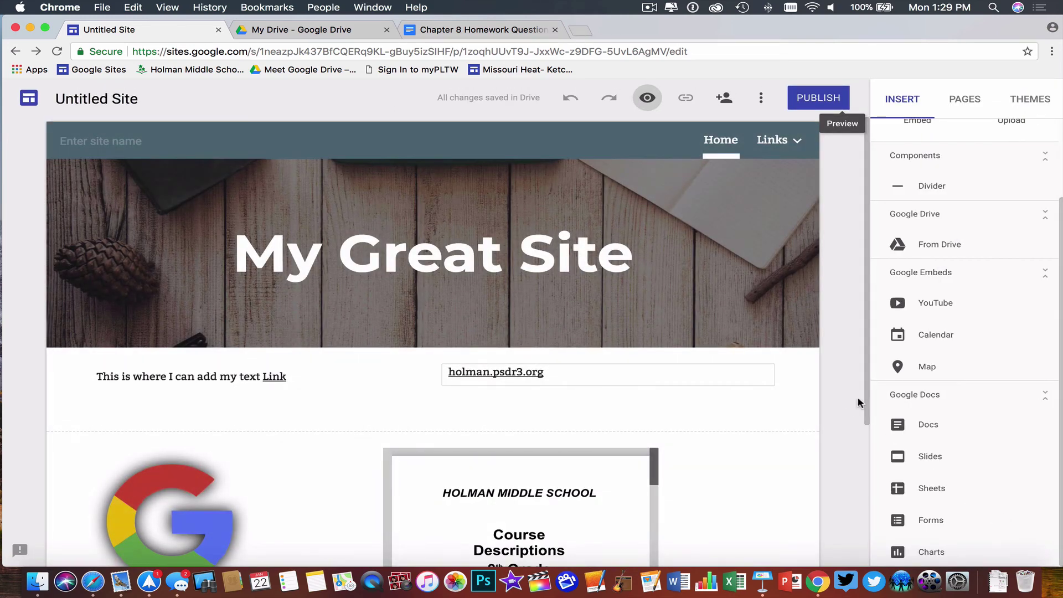
# Step: Publish the site at the web address myawesomesite, visible to anyone on the web
pyautogui.moveTo(797, 209)
pyautogui.click(821, 99)
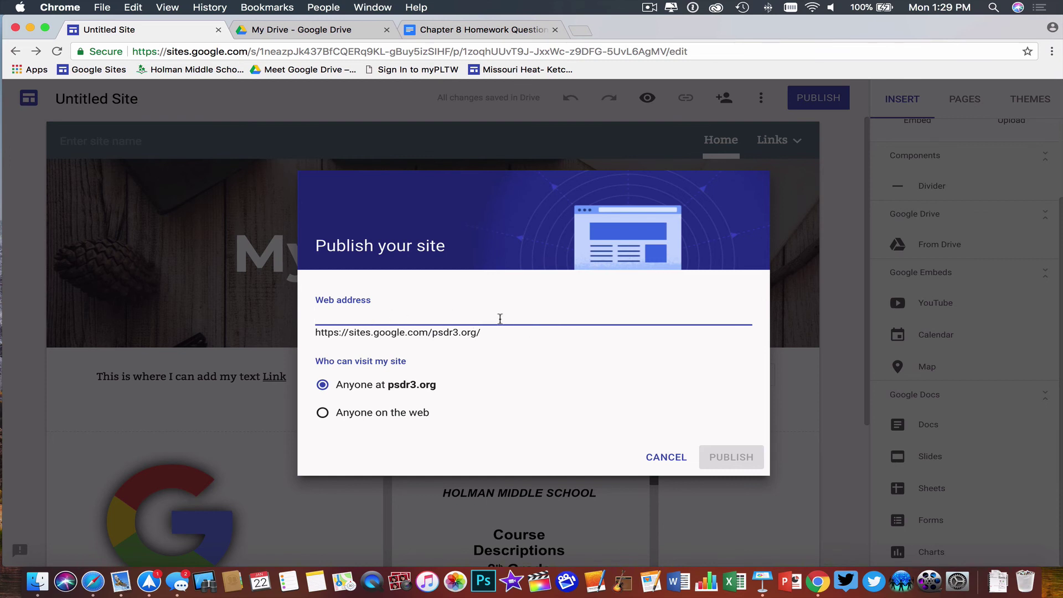
pyautogui.write('yaweseomesite')
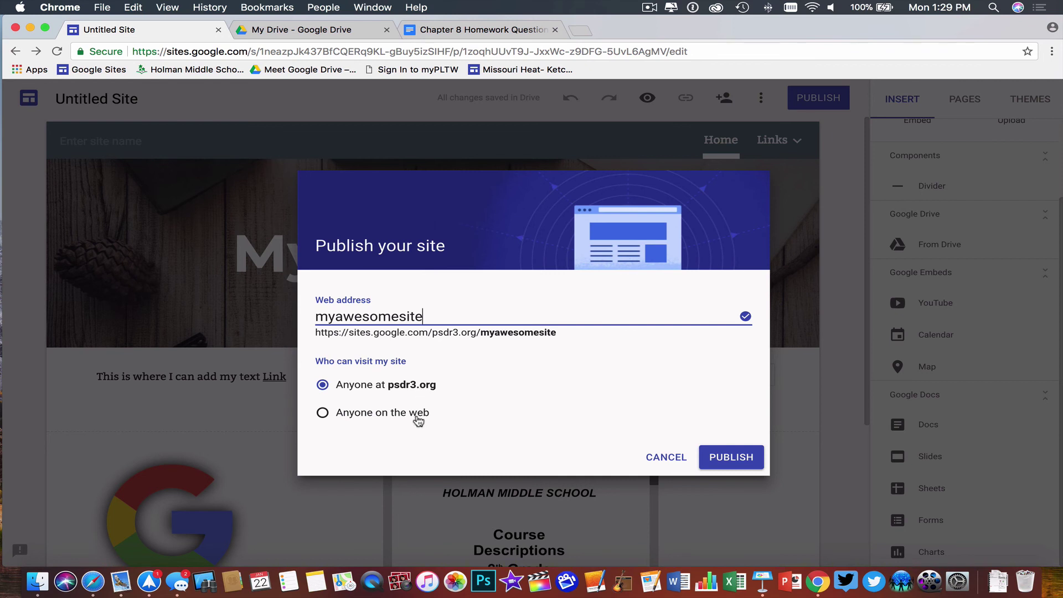
pyautogui.click(323, 414)
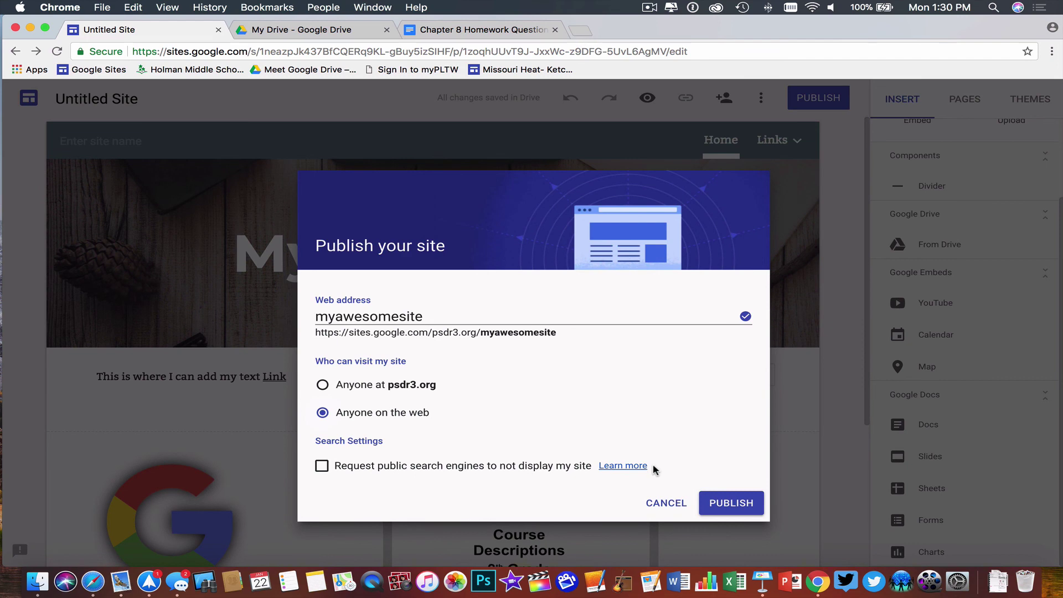
pyautogui.click(730, 503)
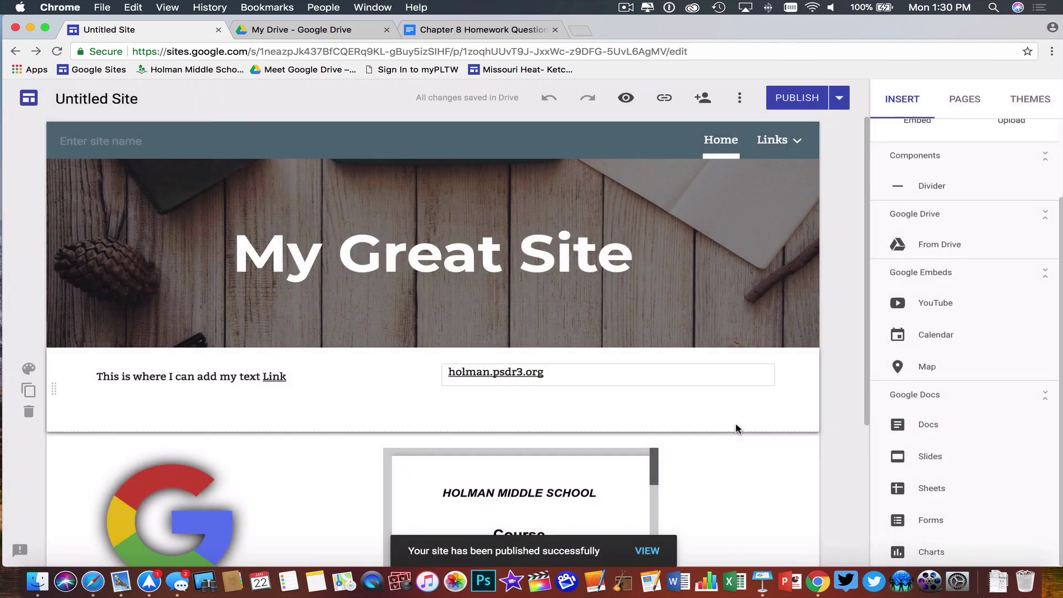
# Step: View the published site's Home page and compare it with the page in the editor
pyautogui.click(648, 551)
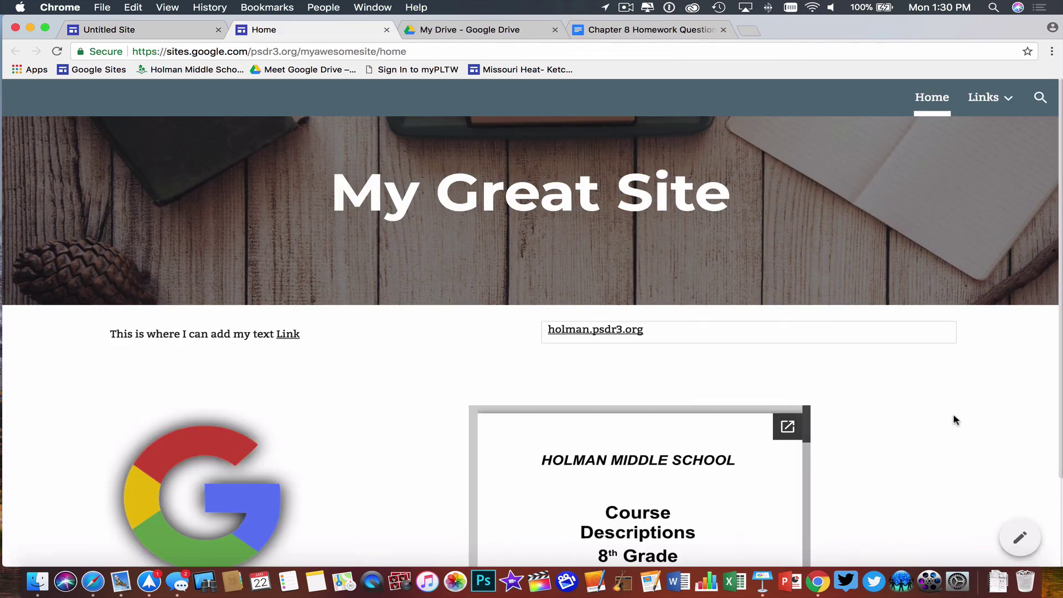
pyautogui.scroll(-2, 949, 415)
pyautogui.scroll(3, 949, 415)
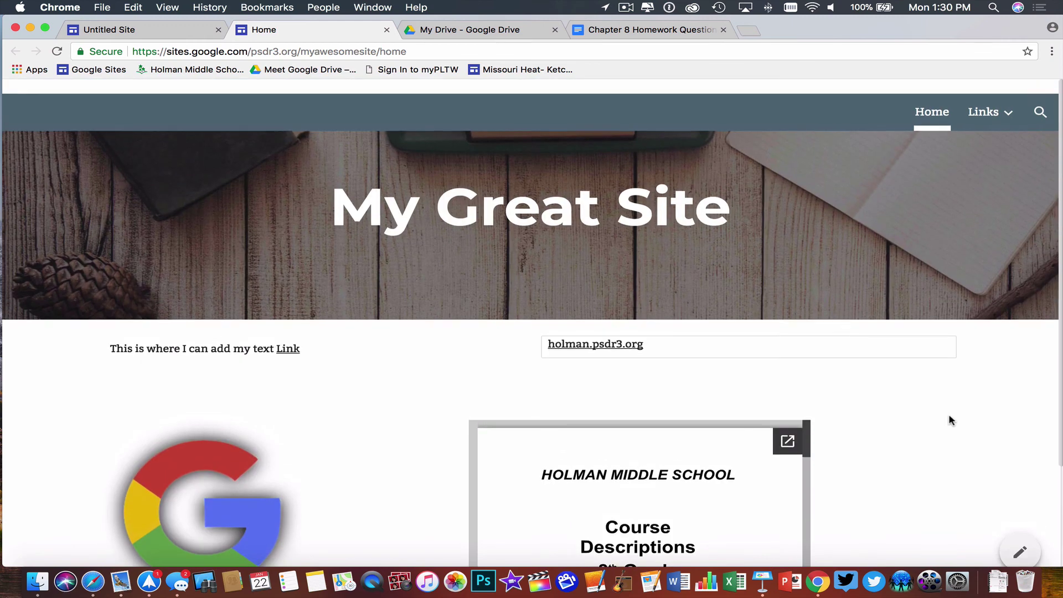
pyautogui.scroll(-2, 949, 421)
pyautogui.click(138, 30)
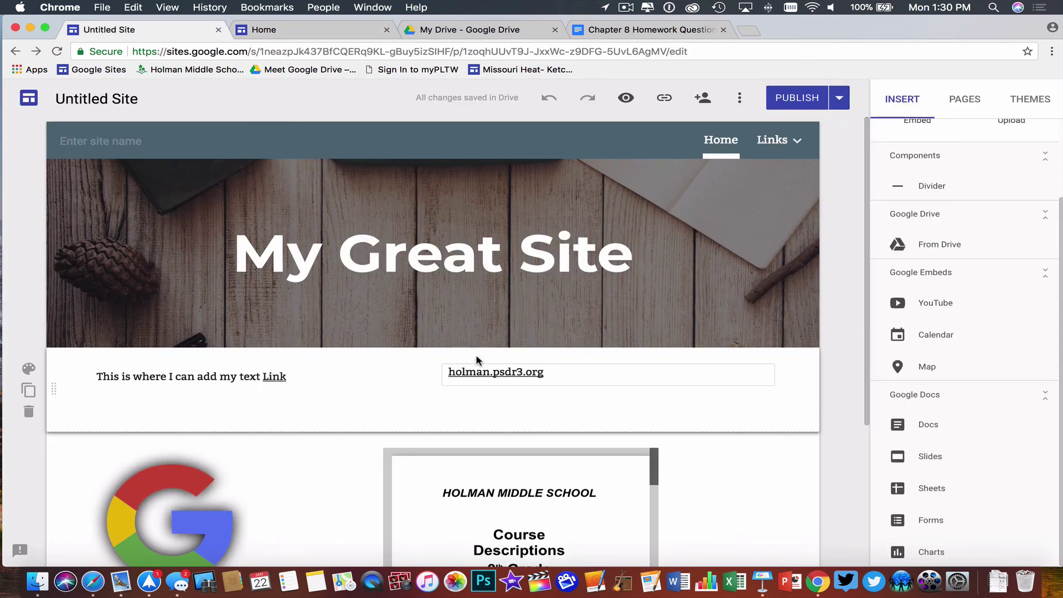
pyautogui.click(311, 30)
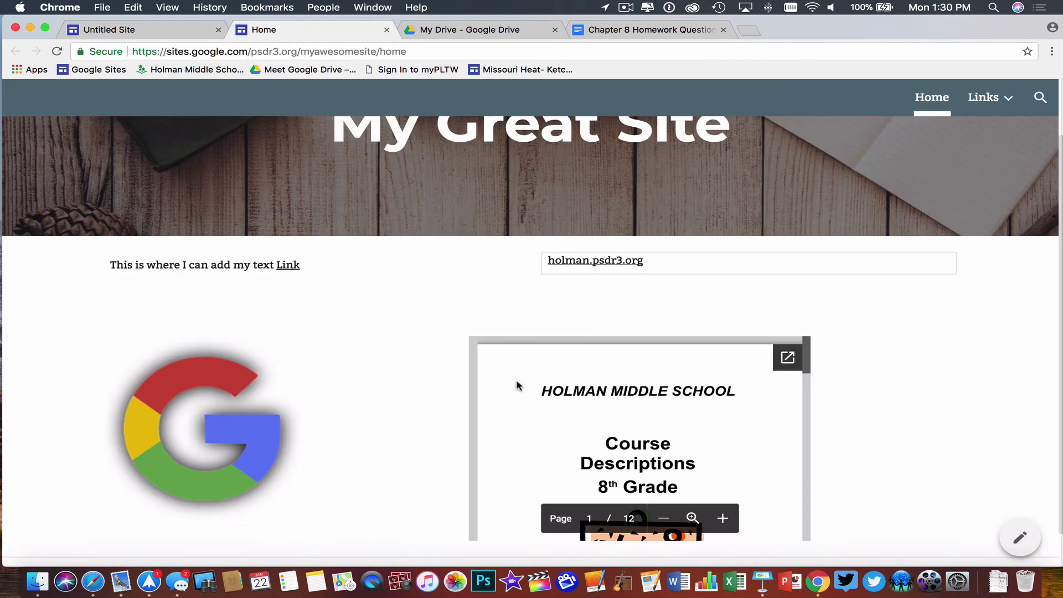
# Step: Return to the site editor and append "asdlkfj asdlfkjasdlkfj asdf" after the Link text in the Home page's first text box
pyautogui.scroll(2, 546, 394)
pyautogui.scroll(-3, 552, 375)
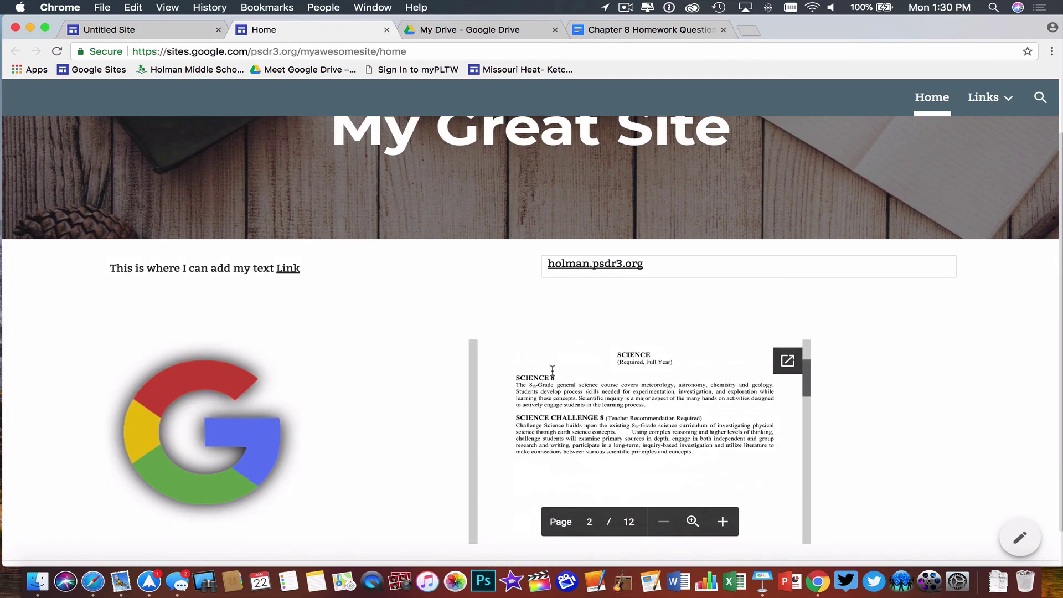
pyautogui.scroll(3, 552, 375)
pyautogui.click(165, 31)
pyautogui.click(306, 372)
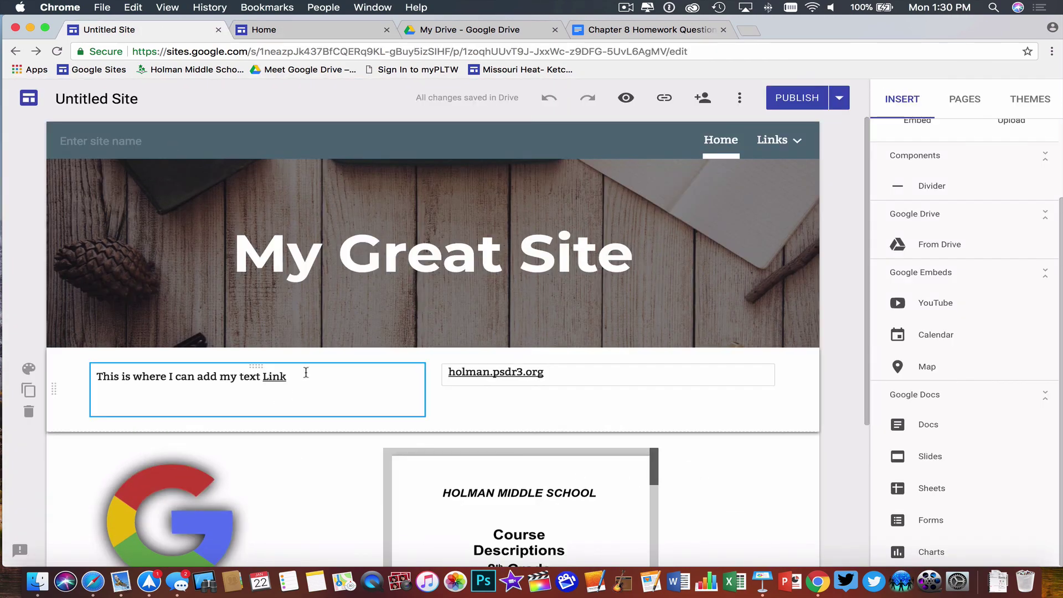
pyautogui.click(306, 376)
pyautogui.write('asdlkfj as')
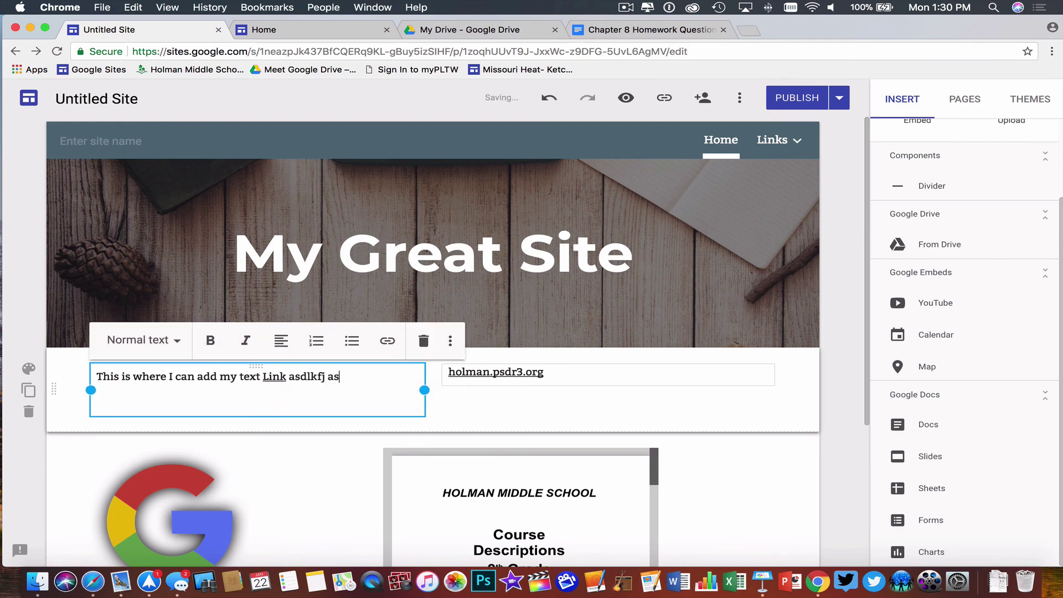
pyautogui.write('dlfkjasdlkfj asdf')
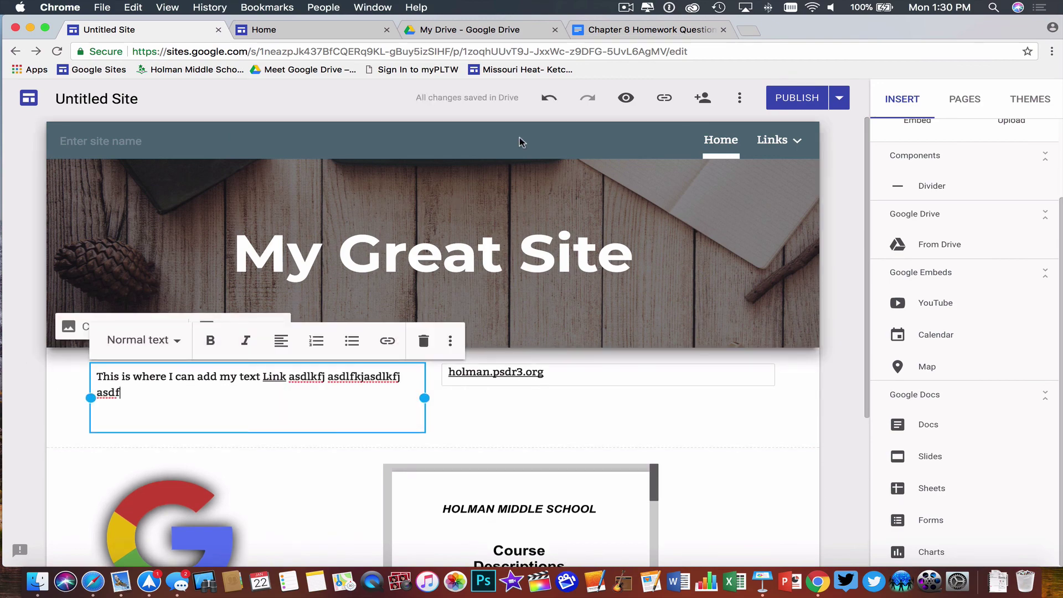
# Step: Republish the site with the edited text and reload the published Home page to check the update
pyautogui.click(772, 105)
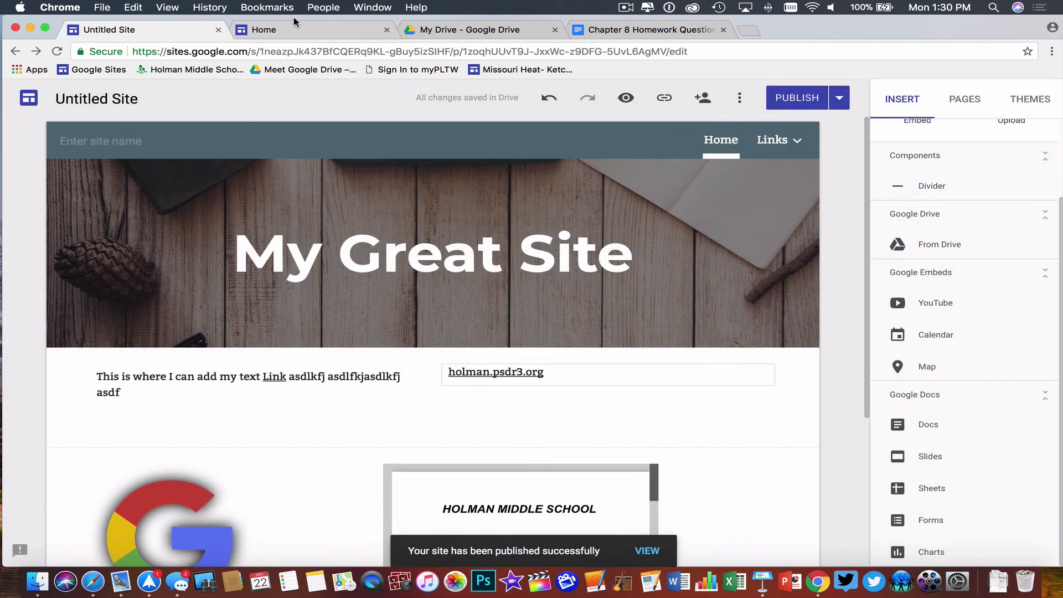
pyautogui.click(294, 25)
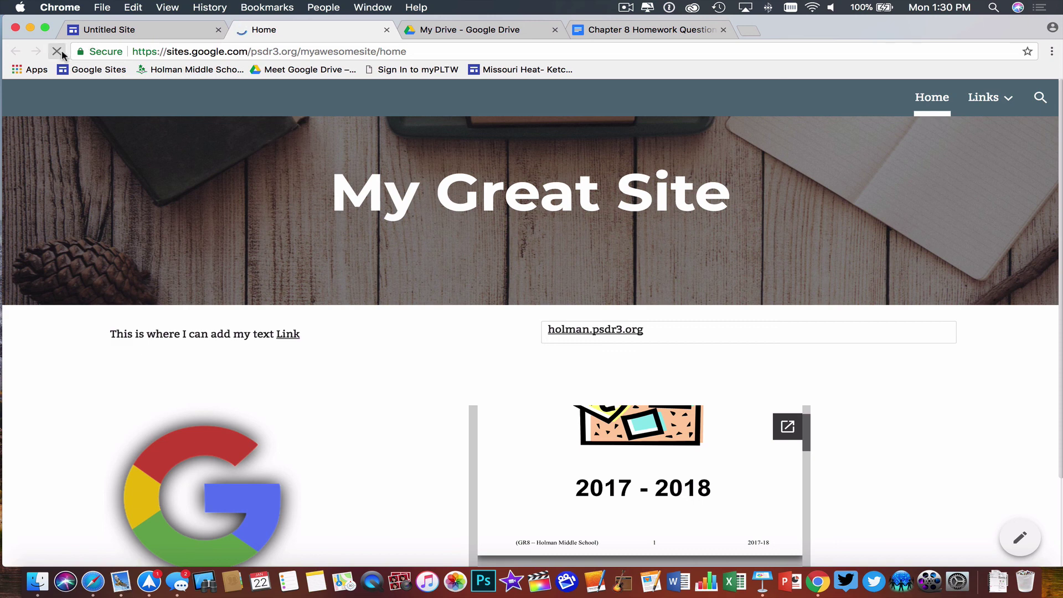
pyautogui.click(56, 51)
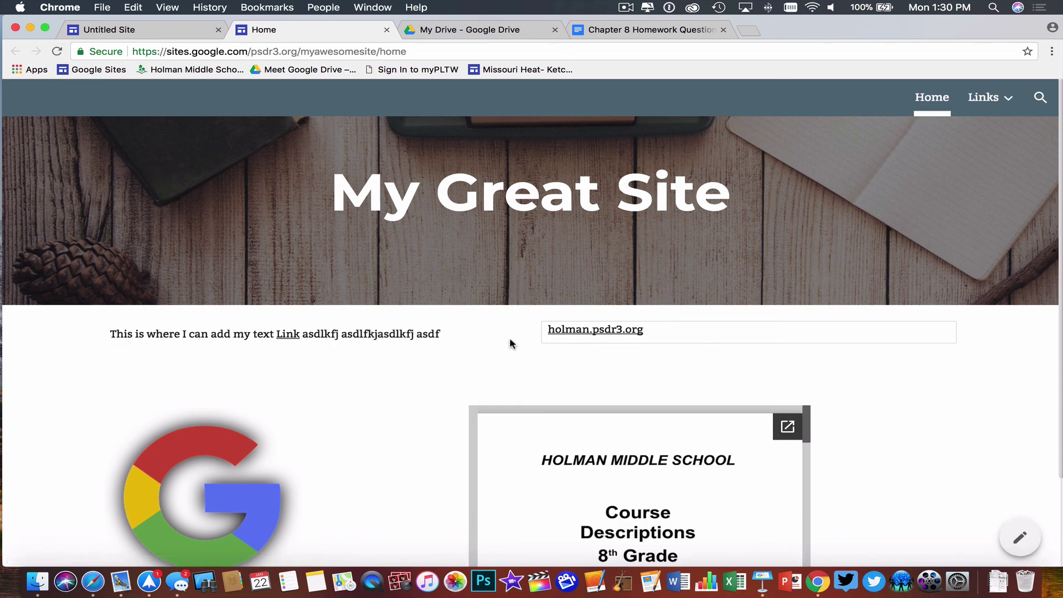
# Step: Go back to the site editor and unpublish the site
pyautogui.click(148, 30)
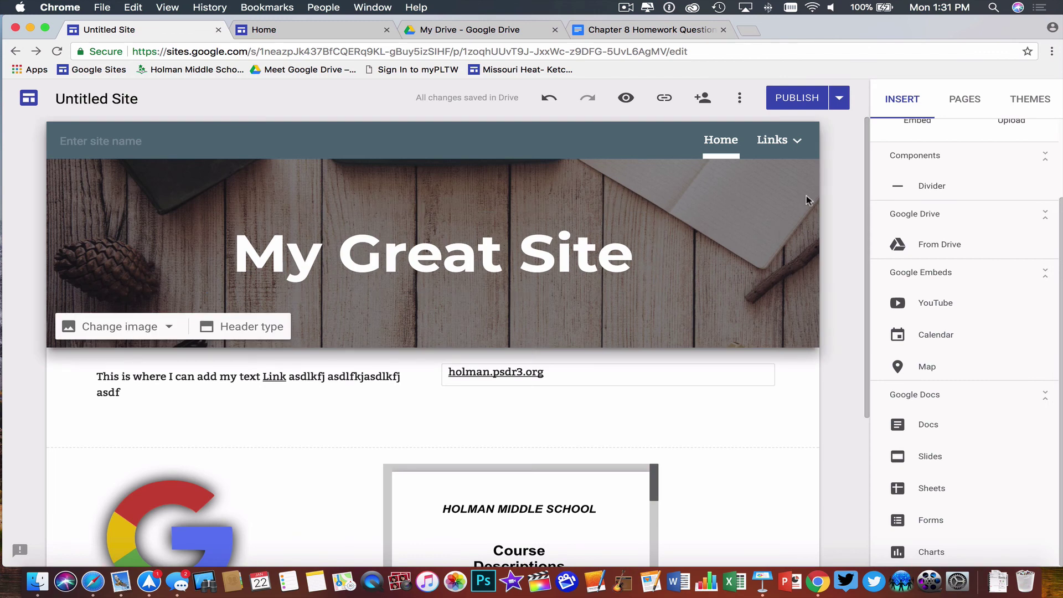
pyautogui.moveTo(767, 142)
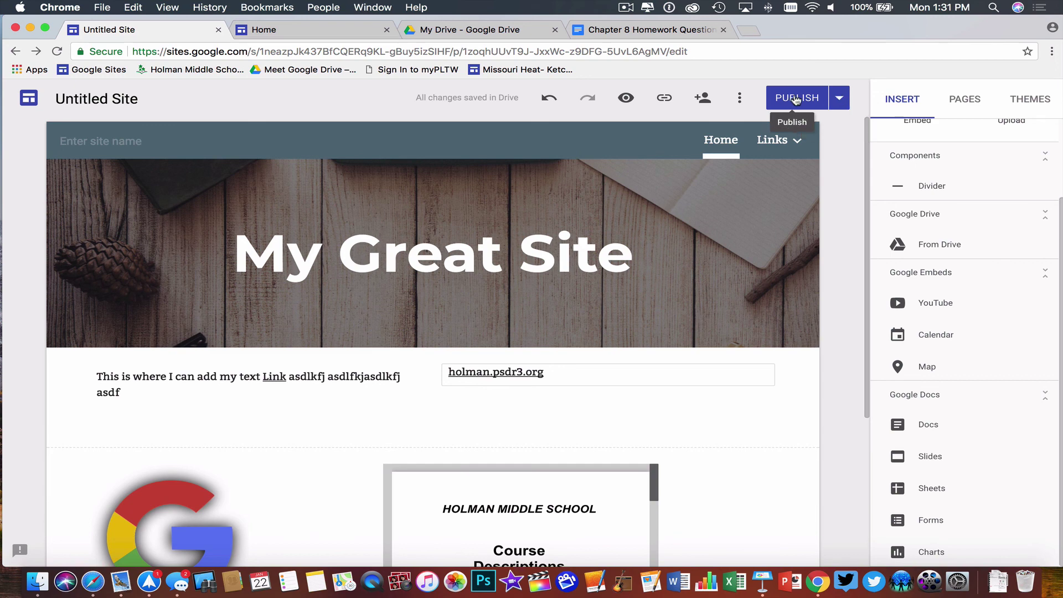
pyautogui.click(839, 99)
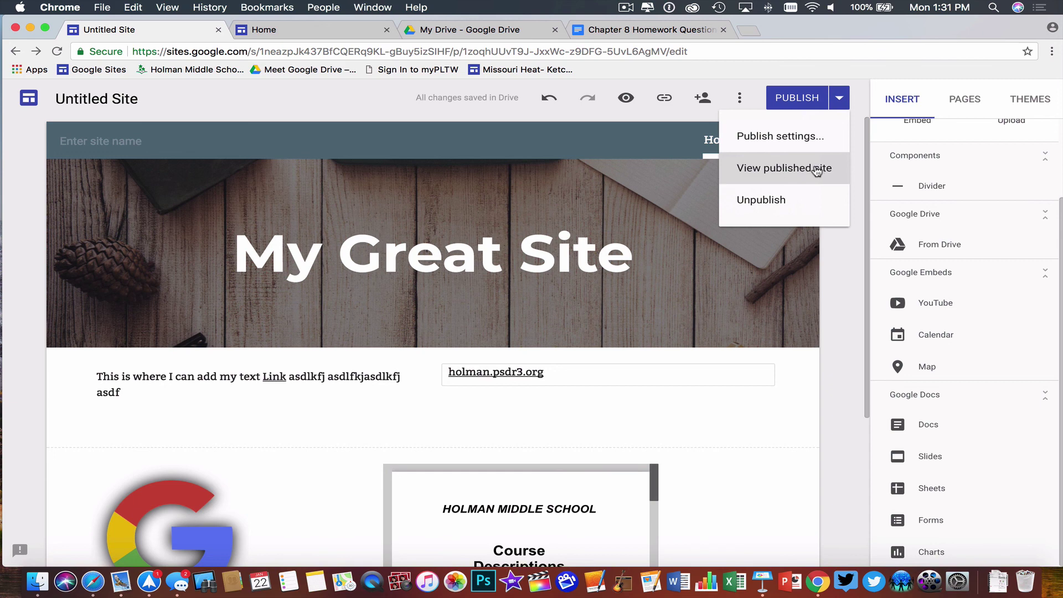
pyautogui.click(770, 200)
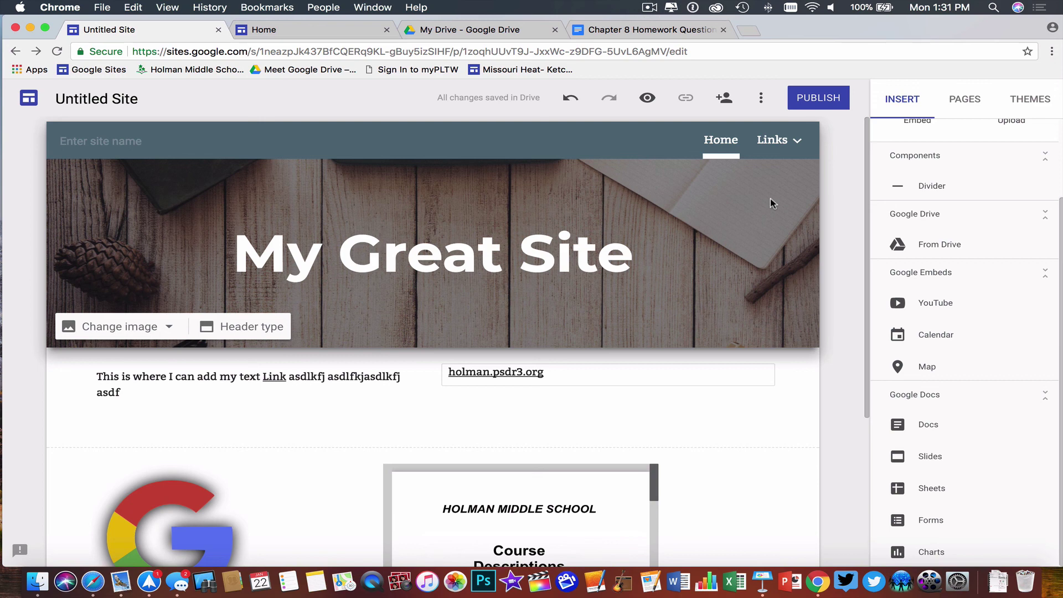
pyautogui.scroll(-5, 769, 202)
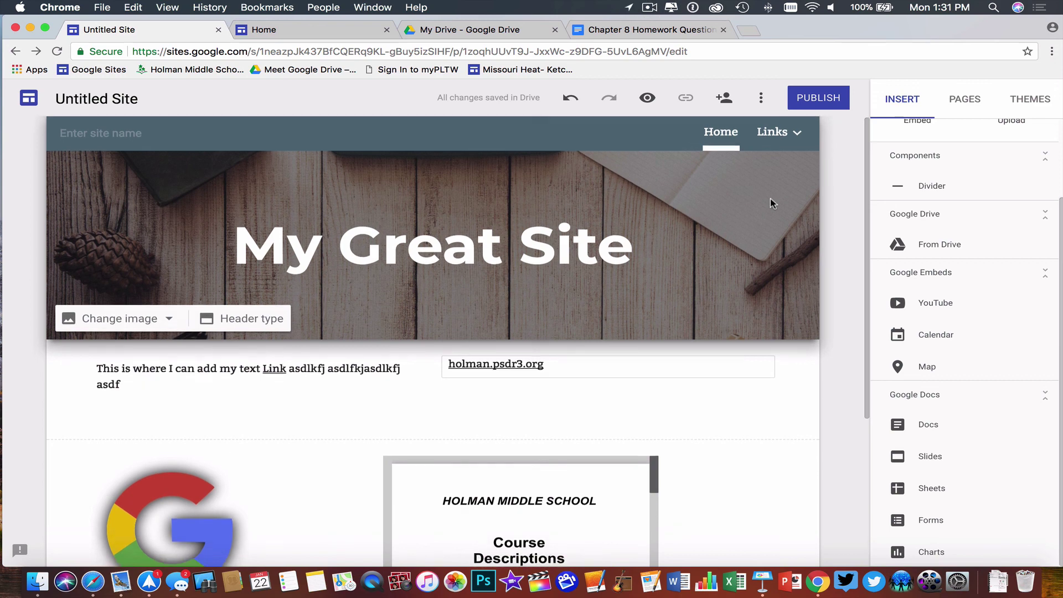